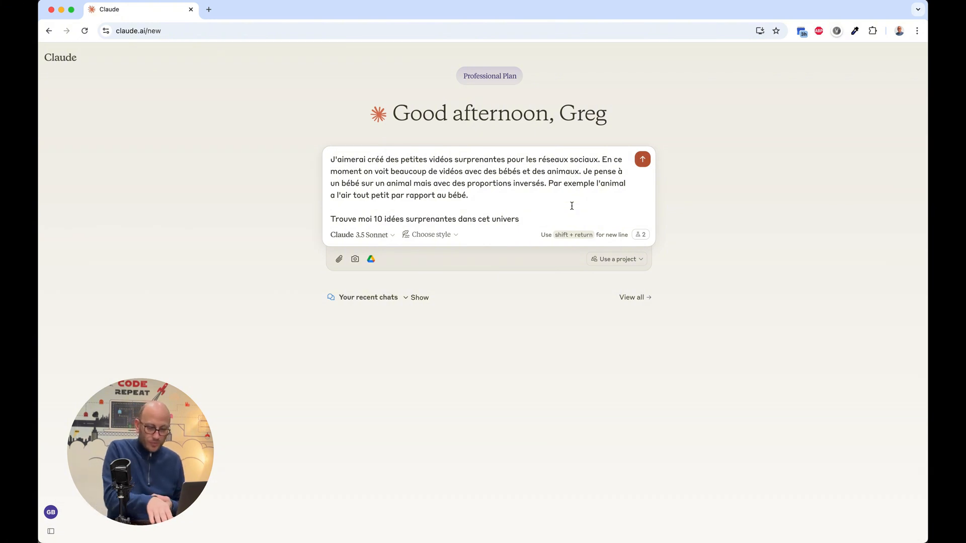
Step: Send Claude the request for 10 surprising ideas with babies and inversely proportioned animals, and open ChatGPT in a new browser tab
{"action": "key", "text": "Return"}
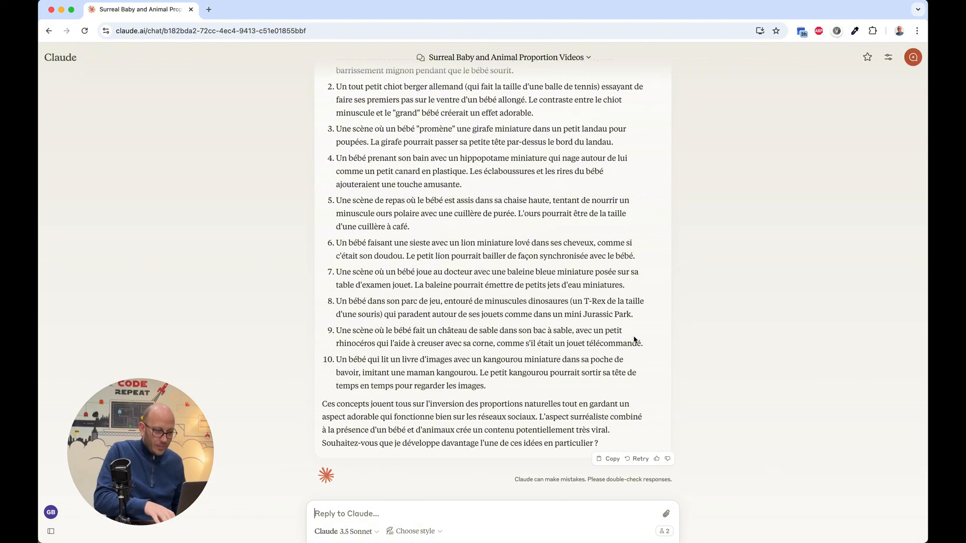
{"action": "left_click", "coordinate": [208, 9]}
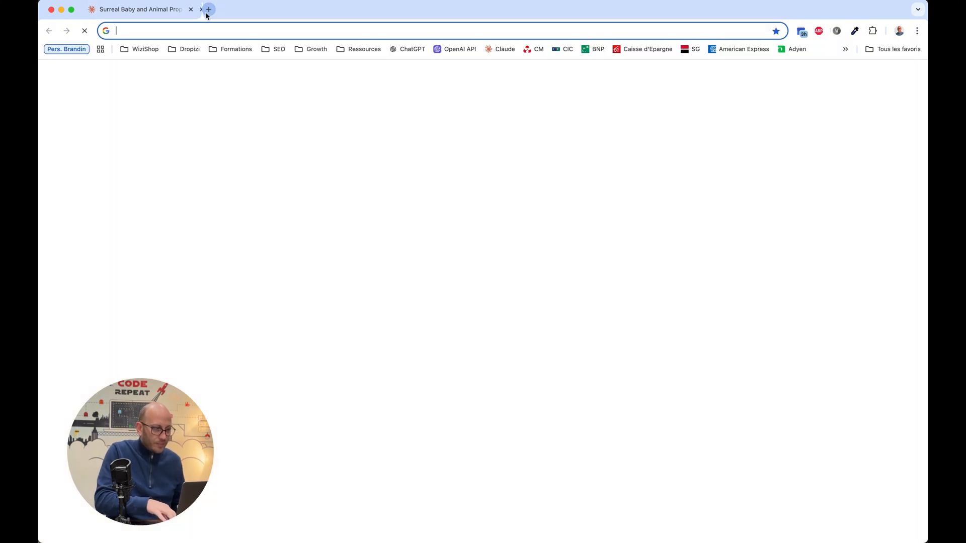
{"action": "type", "text": "ch"}
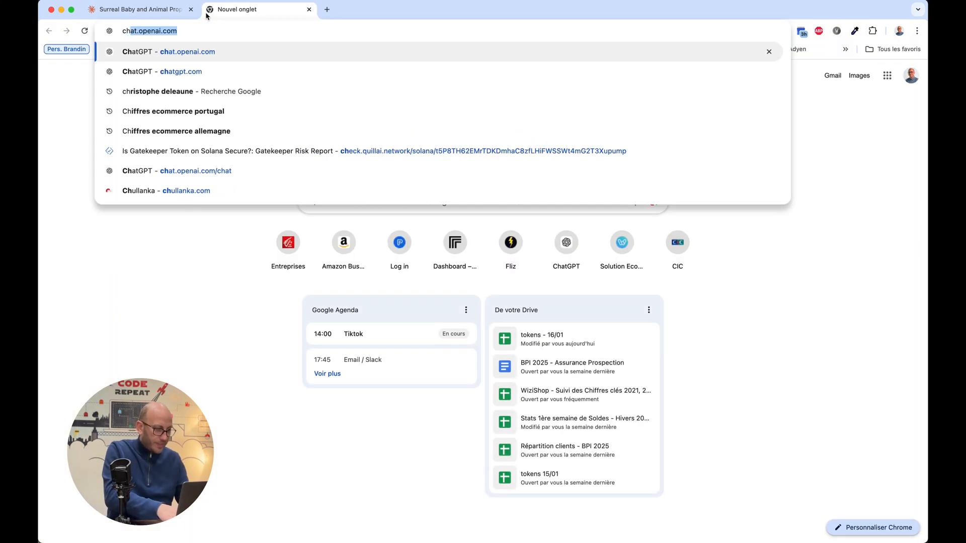
{"action": "key", "text": "Return"}
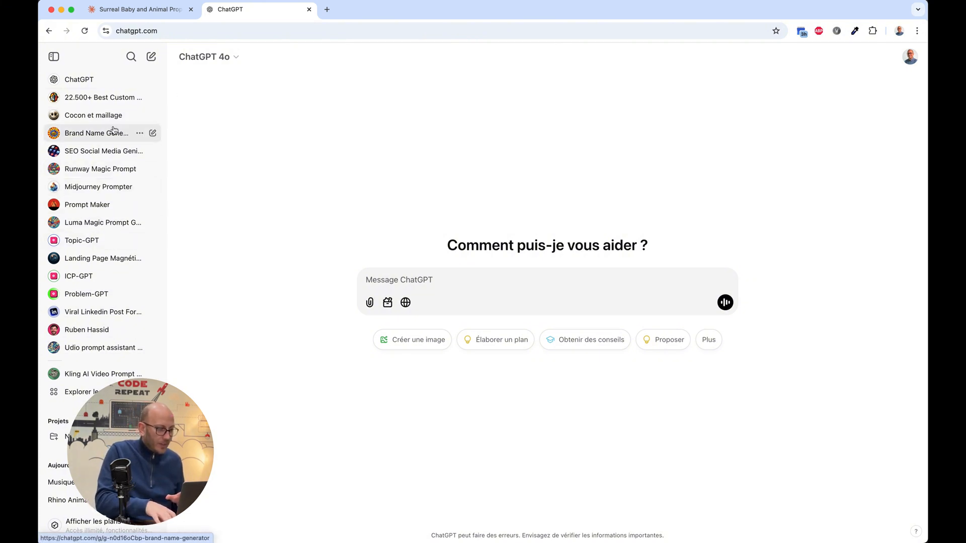
Step: Search the GPT catalogue for "Midjourney" and open the Midjourney Prompter GPT
{"action": "left_click", "coordinate": [81, 393]}
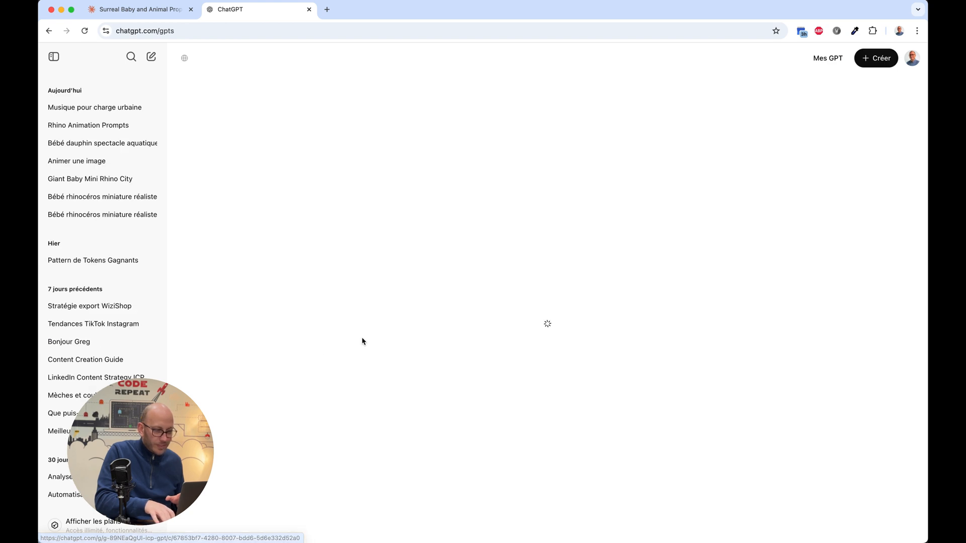
{"action": "left_click", "coordinate": [481, 159]}
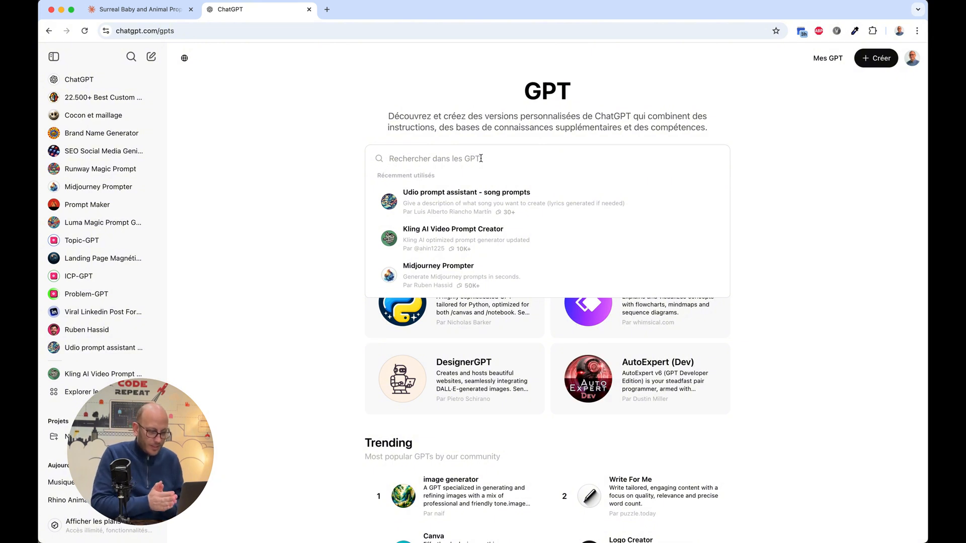
{"action": "type", "text": "Mi"}
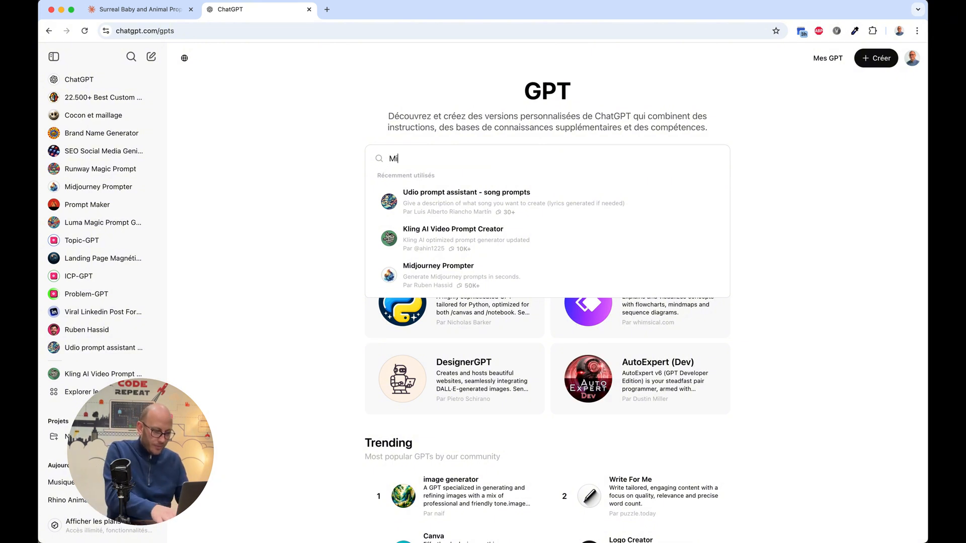
{"action": "type", "text": "djourn"}
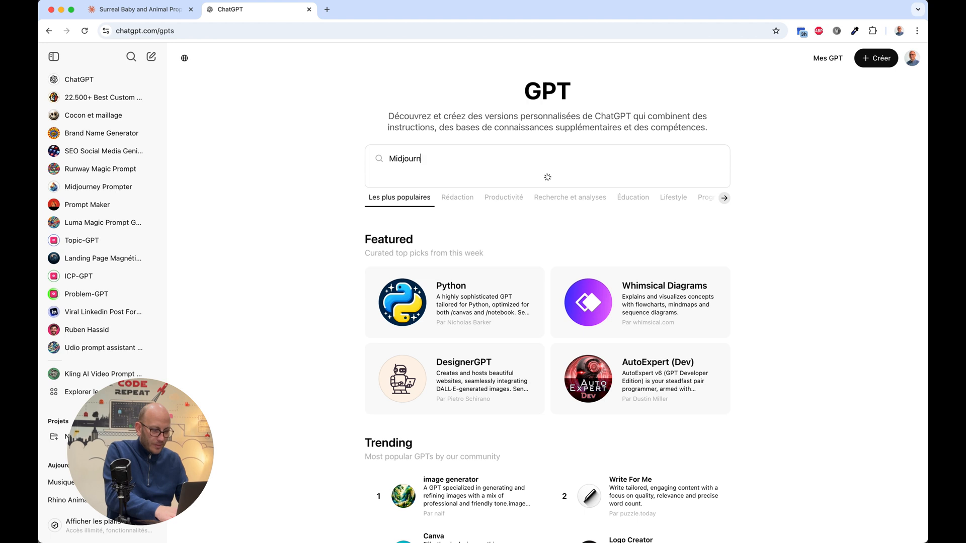
{"action": "type", "text": "ey"}
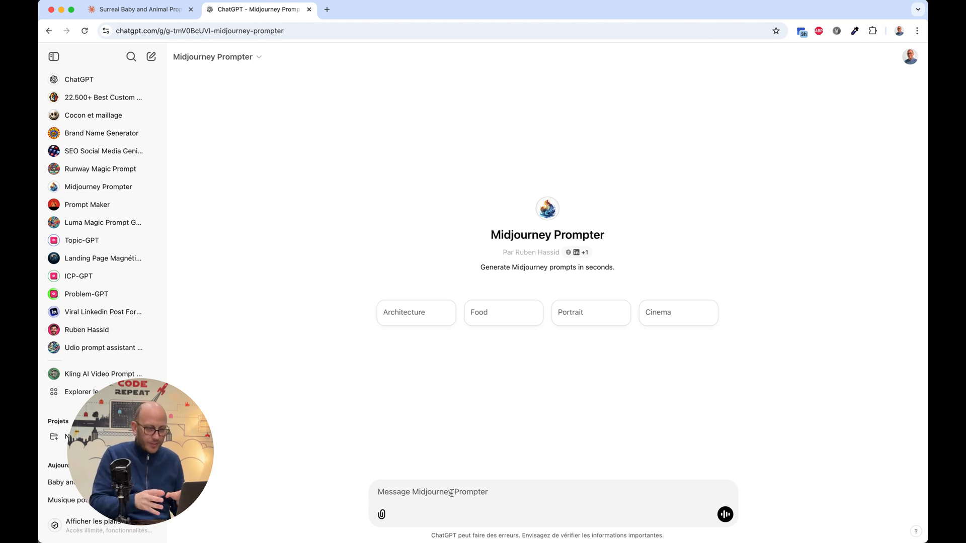
Step: Begin the message to Midjourney Prompter with the line "Crée moi 4 prompts en anglais pour midjourney."
{"action": "left_click", "coordinate": [451, 493]}
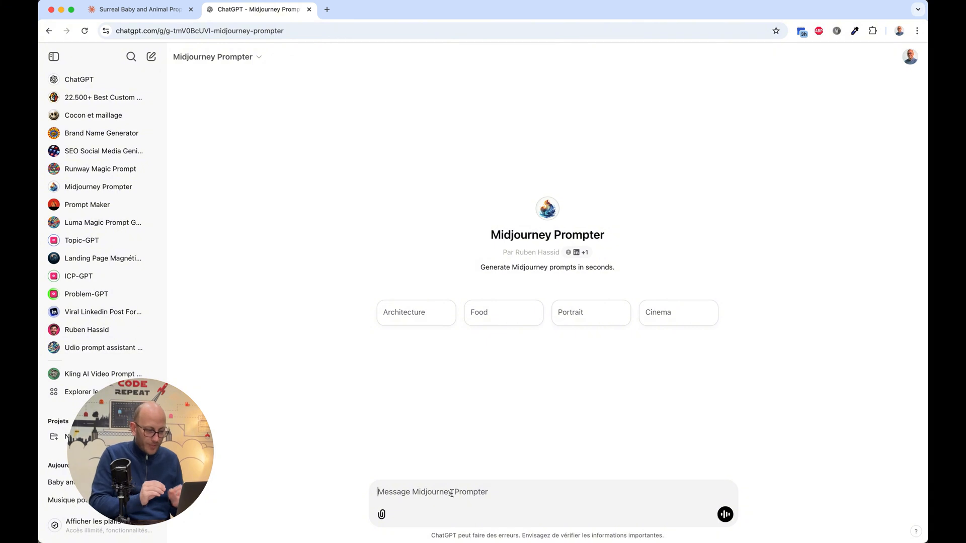
{"action": "type", "text": "Cré"}
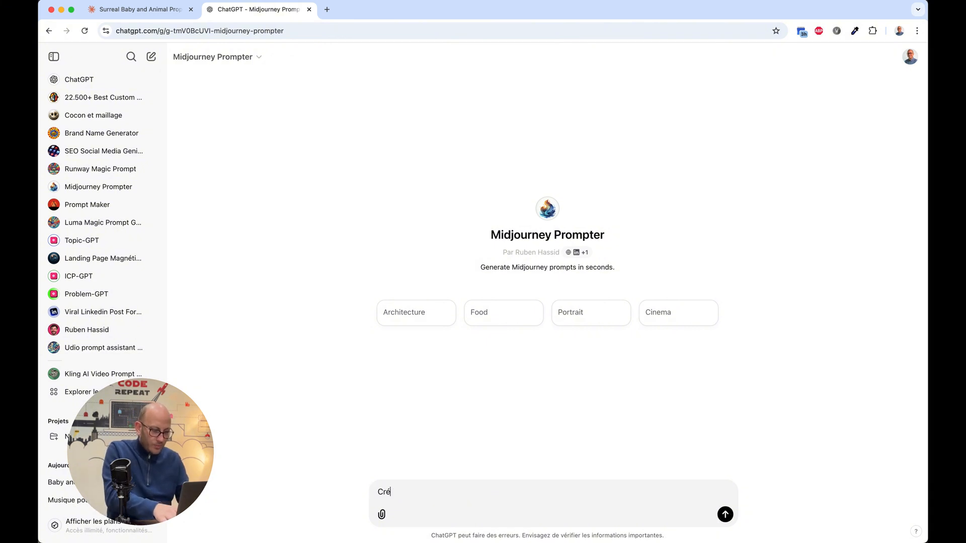
{"action": "type", "text": "e moi 4 pr"}
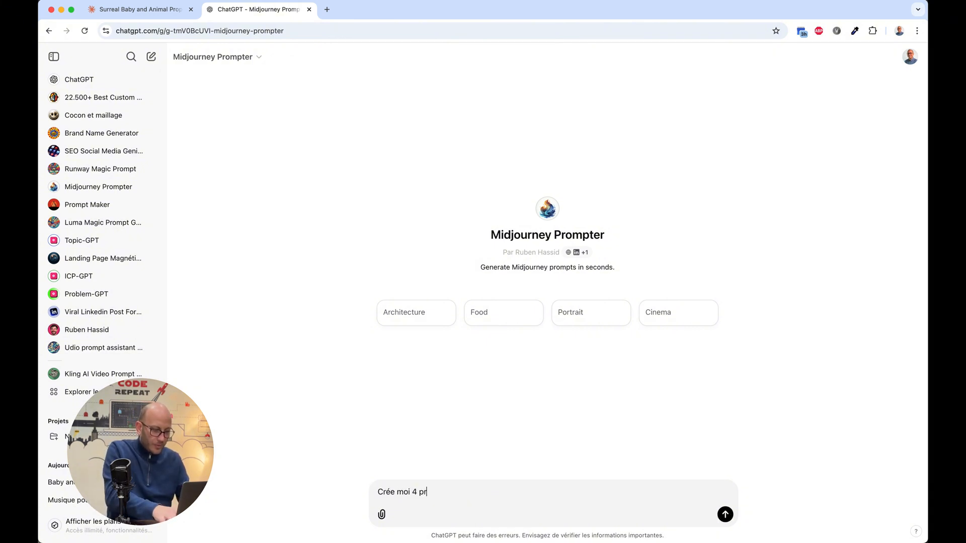
{"action": "type", "text": "ompts en a"}
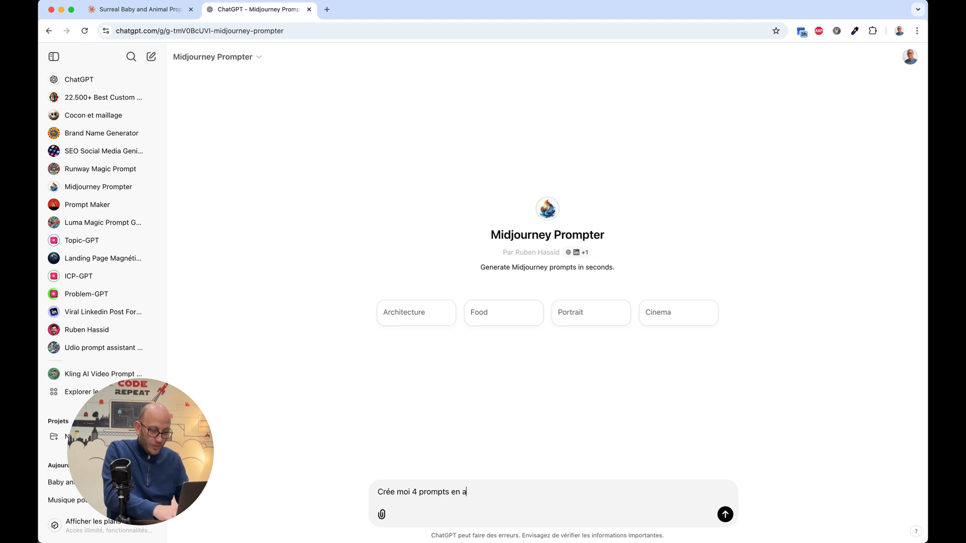
{"action": "type", "text": "nglais. "}
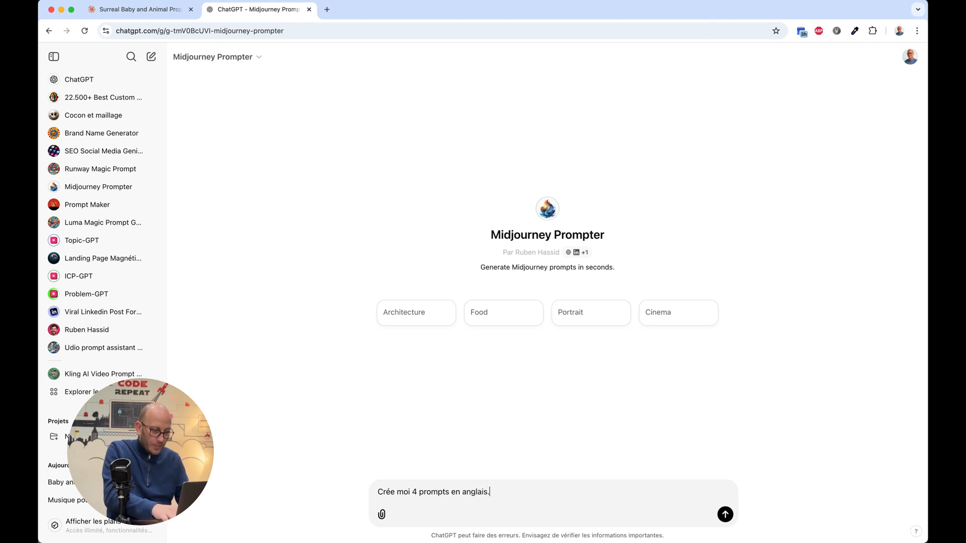
{"action": "key", "text": "BackSpace"}
{"action": "key", "text": "BackSpace"}
{"action": "type", "text": " pour "}
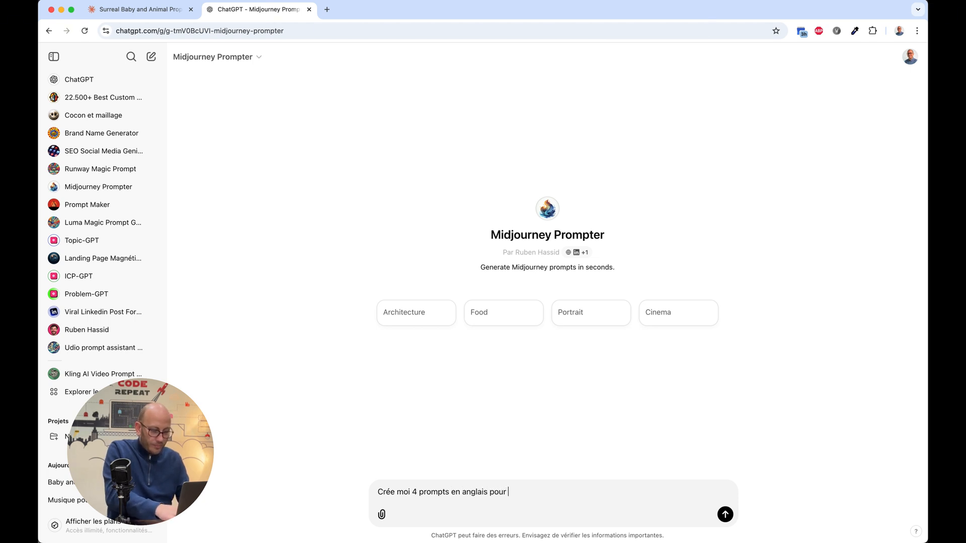
{"action": "type", "text": "midjourney"}
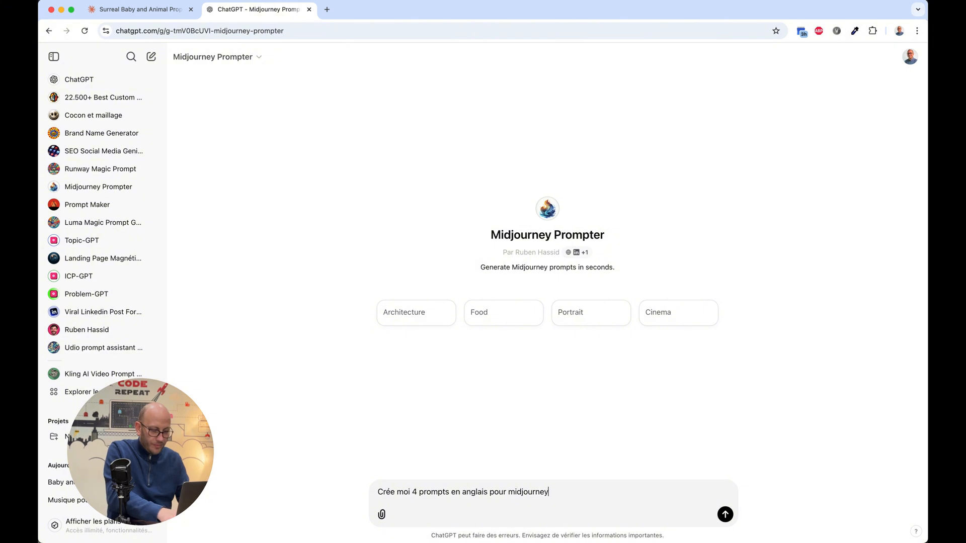
{"action": "type", "text": "."}
{"action": "key", "text": "shift+Return"}
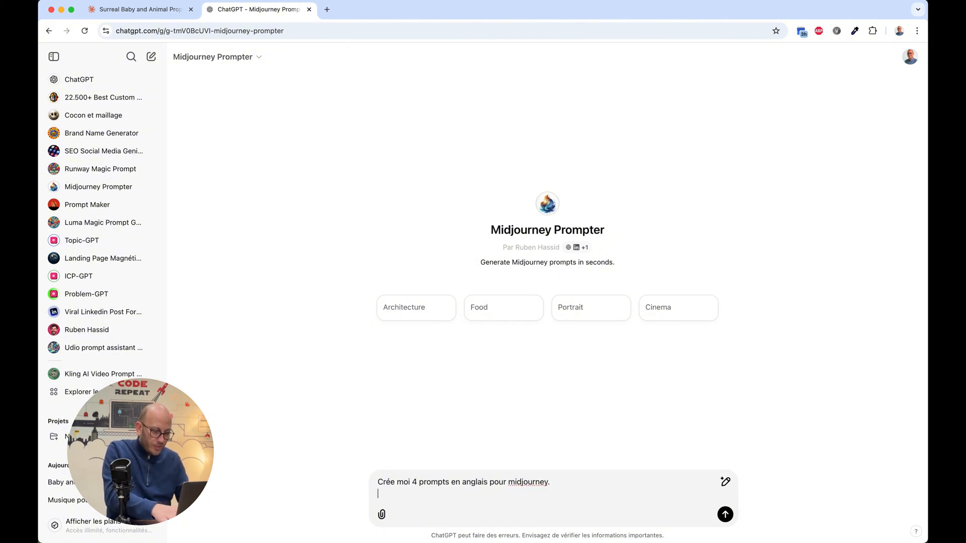
Step: Add "J'aimerai des propositions photo réaliste." and Claude's idea 9, the baby's sandcastle with a small rhinoceros, to the message and send it
{"action": "type", "text": "J'aimerai de"}
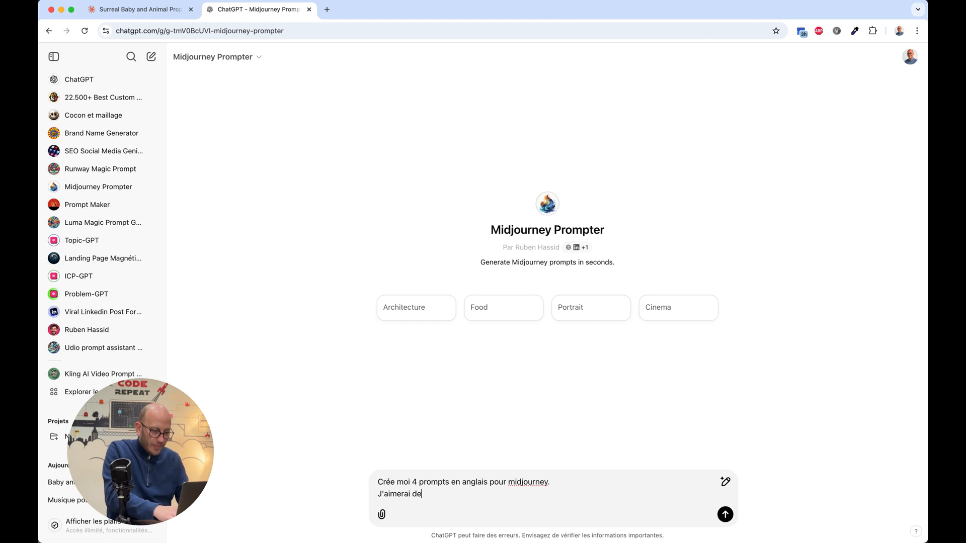
{"action": "type", "text": "s propositions"}
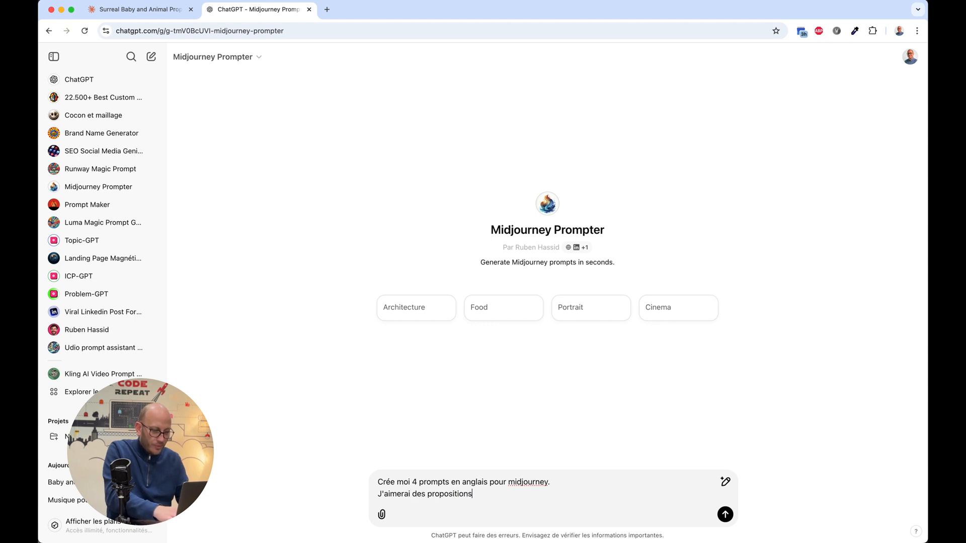
{"action": "type", "text": " photo réa"}
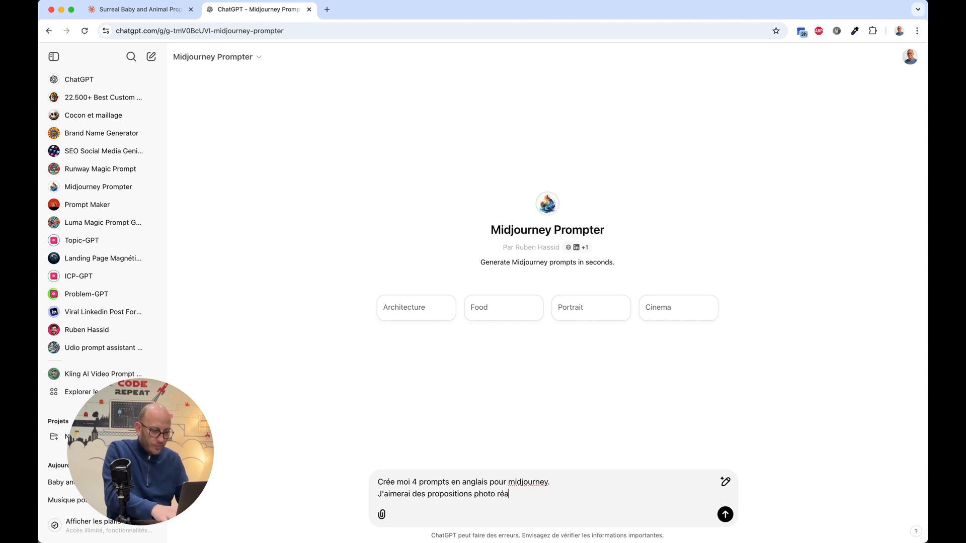
{"action": "type", "text": "liste."}
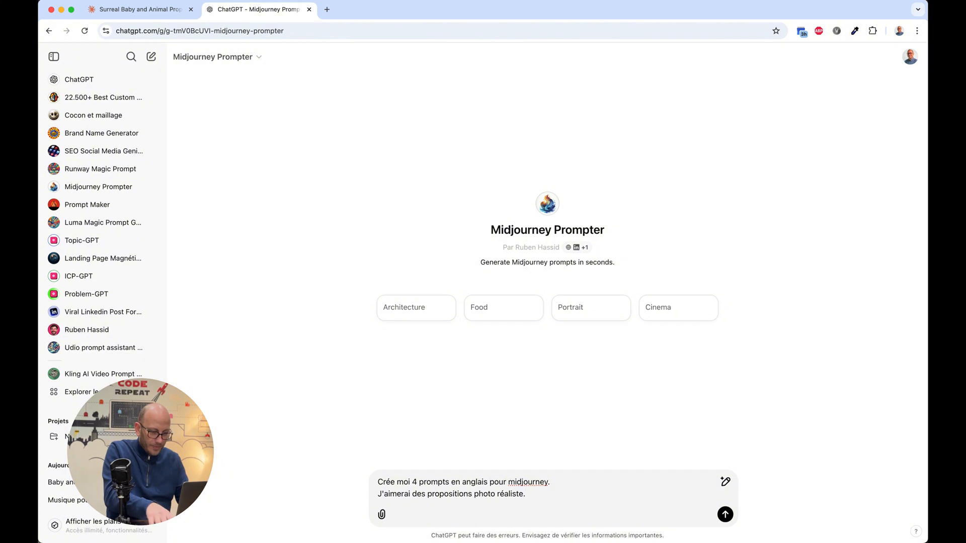
{"action": "key", "text": "shift+Return"}
{"action": "key", "text": "shift+Return"}
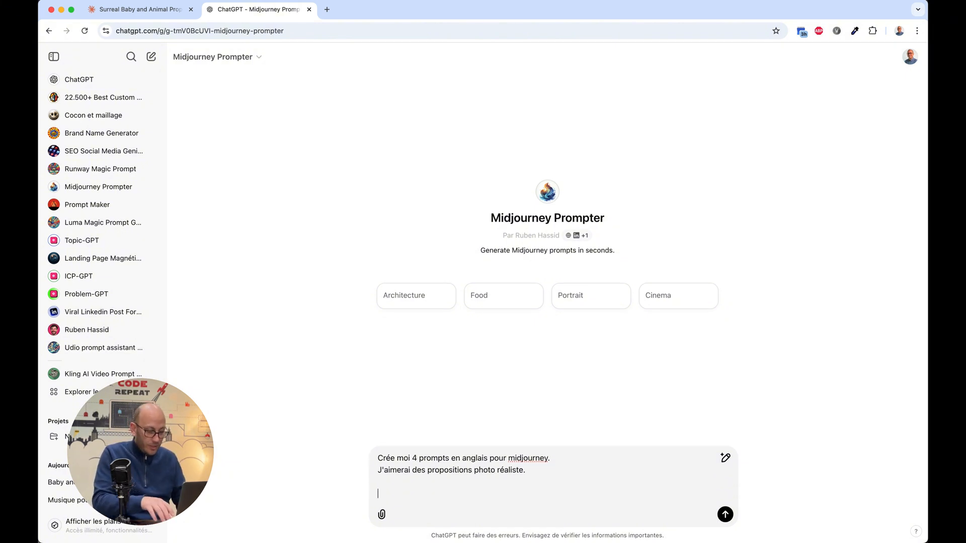
{"action": "type", "text": "Une scène où le bébé fait un château de sable dans son bac à sable, avec un petit rhinocéros qui l'aide à creuser avec sa corne, comme s'il était un jouet télécommandé."}
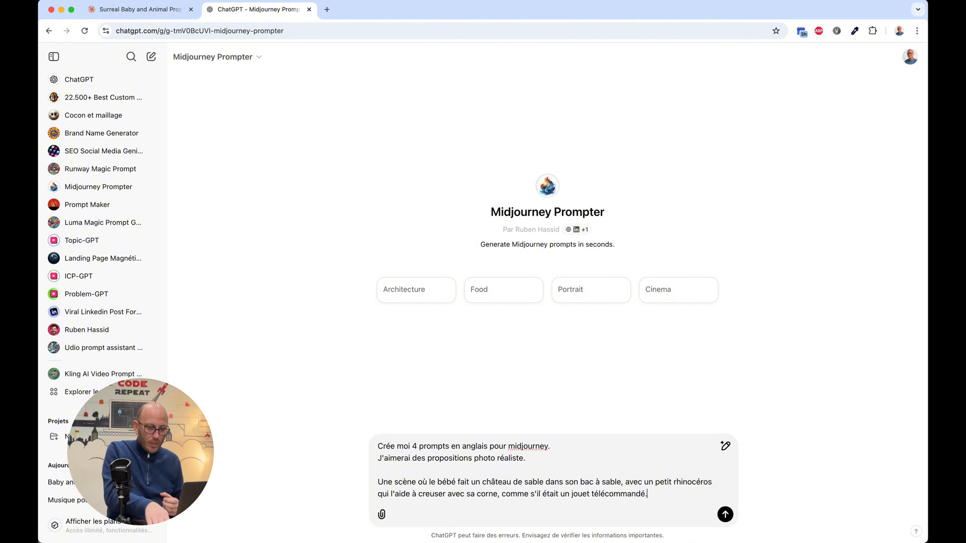
{"action": "key", "text": "Return"}
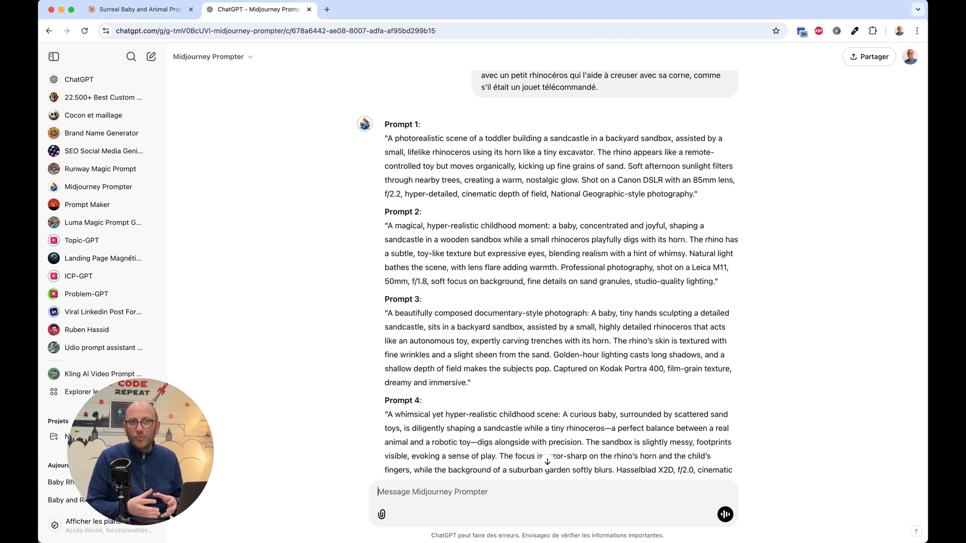
Step: Switch to midjourney.com in a new tab and generate images on the Create page from Prompt 1, the toddler building a sandcastle
{"action": "key", "text": "super+t"}
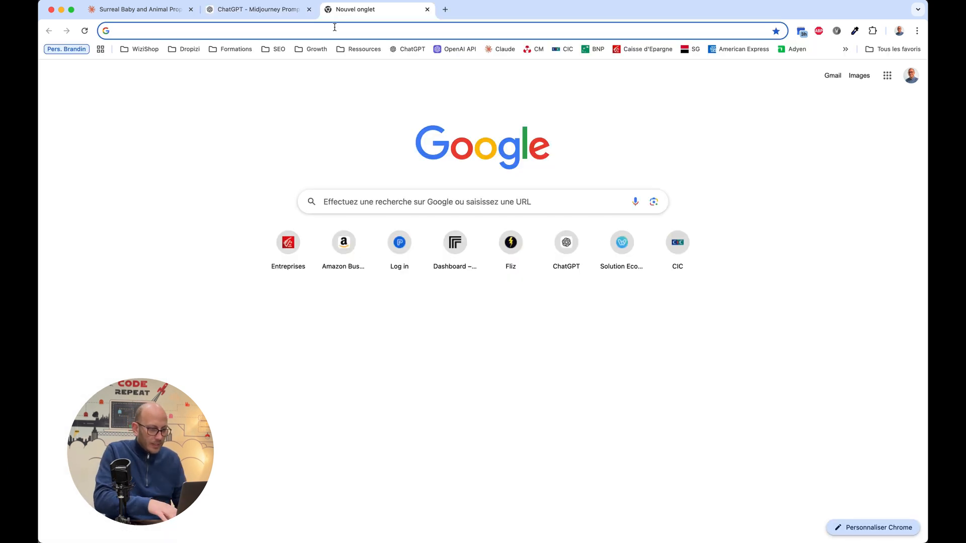
{"action": "type", "text": "midjourney.com"}
{"action": "key", "text": "Return"}
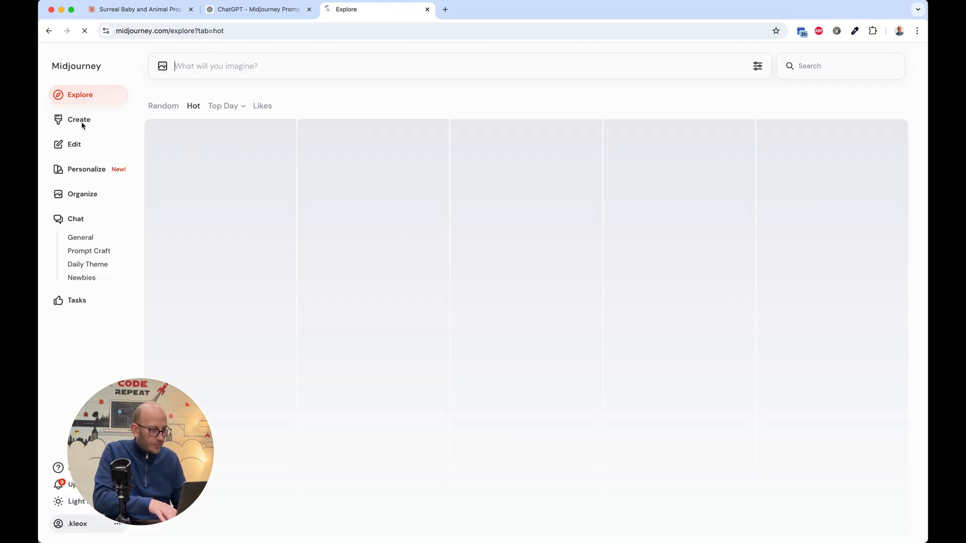
{"action": "left_click", "coordinate": [73, 125]}
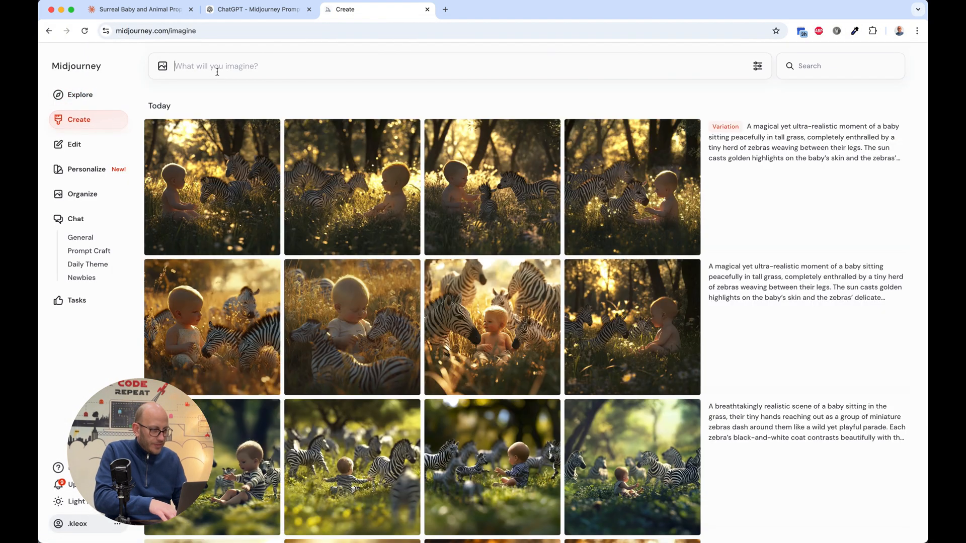
{"action": "key", "text": "super+v"}
{"action": "key", "text": "Return"}
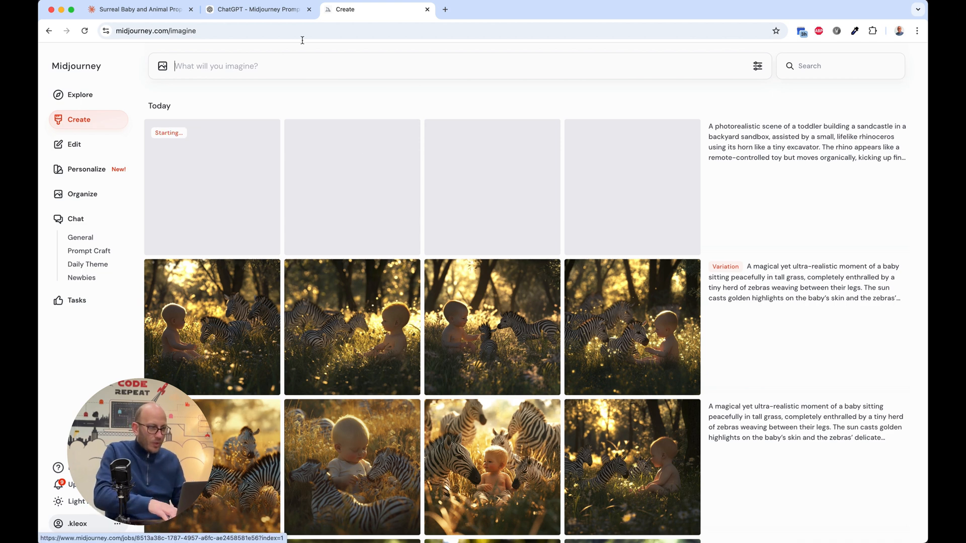
Step: Copy the text of Prompt 2 from the ChatGPT answer and generate images from it in Midjourney
{"action": "left_click", "coordinate": [261, 7]}
{"action": "left_click", "coordinate": [396, 237]}
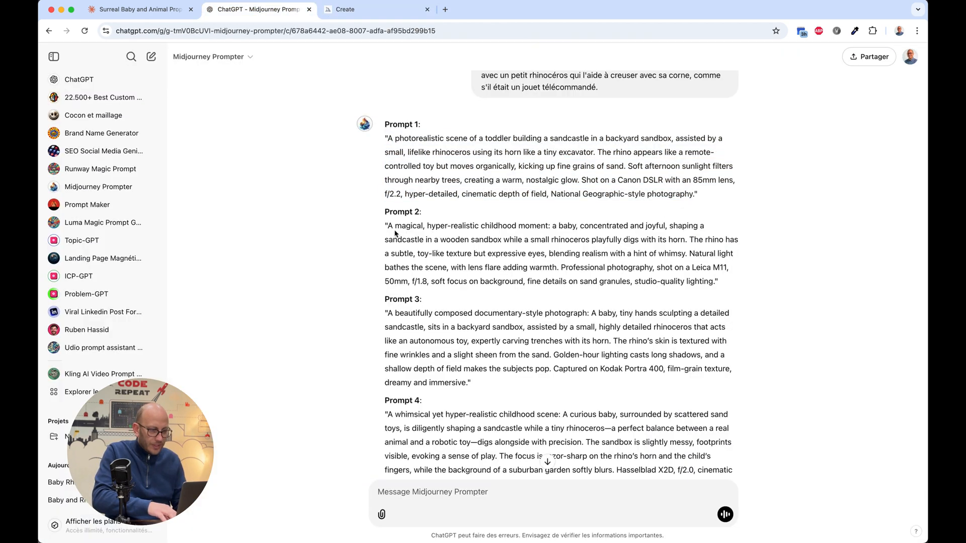
{"action": "left_click_drag", "start_coordinate": [390, 224], "coordinate": [719, 280]}
{"action": "key", "text": "super+c"}
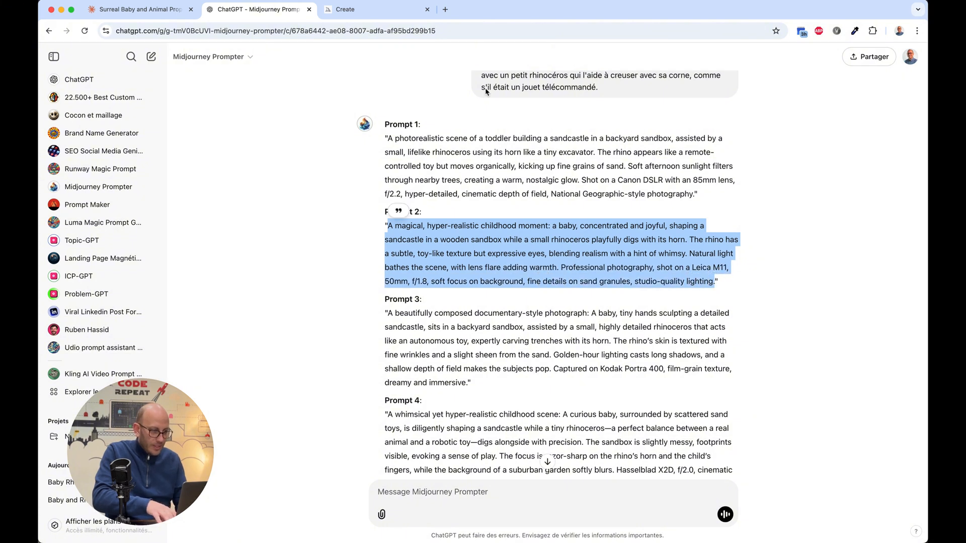
{"action": "left_click", "coordinate": [371, 12]}
{"action": "left_click", "coordinate": [236, 65]}
{"action": "key", "text": "super+v"}
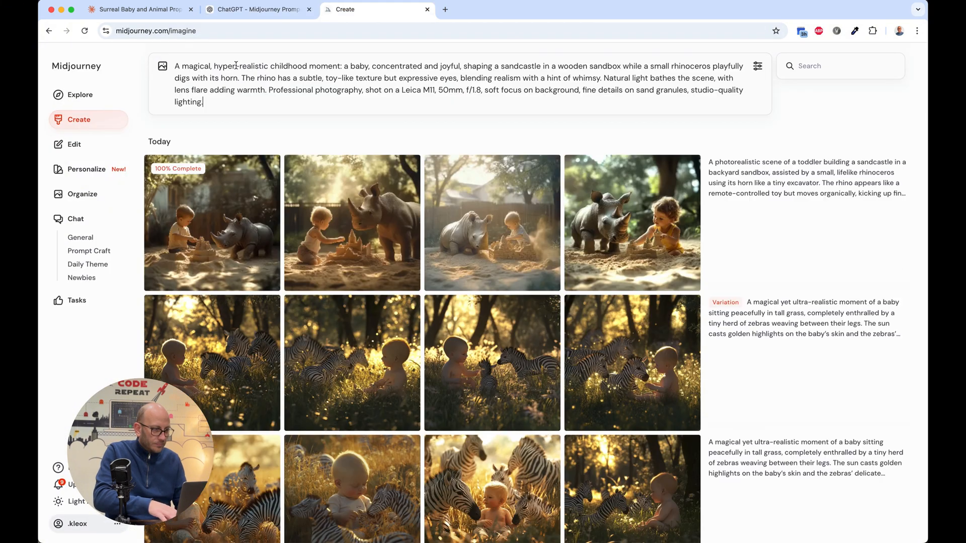
{"action": "key", "text": "Return"}
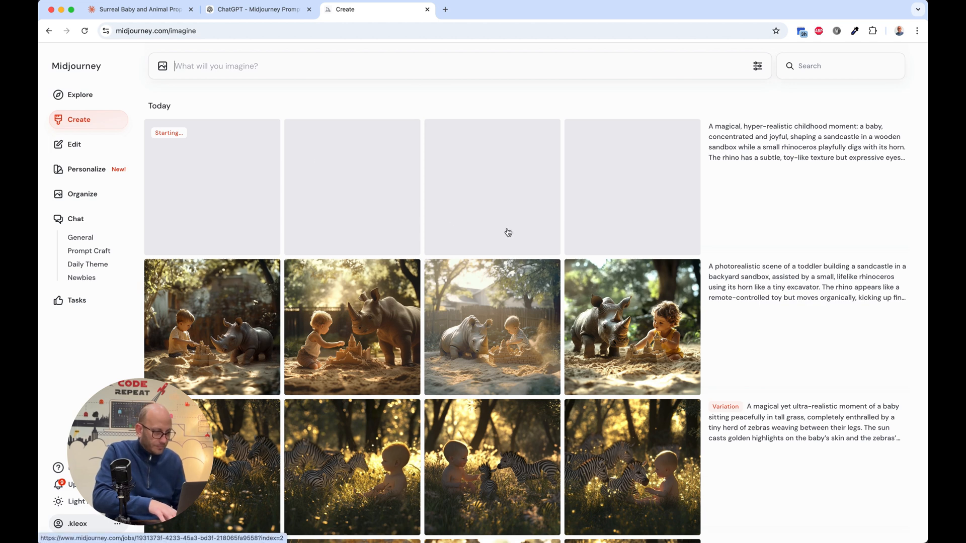
Step: Copy the text of Prompt 3, the documentary-style photograph, from the ChatGPT answer and generate images from it in Midjourney
{"action": "left_click", "coordinate": [265, 10]}
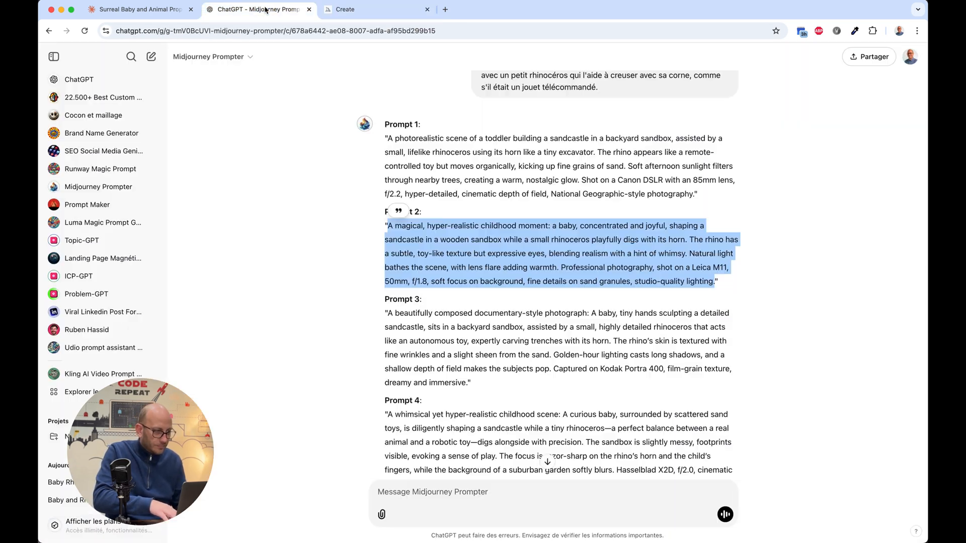
{"action": "left_click", "coordinate": [388, 315]}
{"action": "left_click_drag", "start_coordinate": [387, 312], "coordinate": [467, 380]}
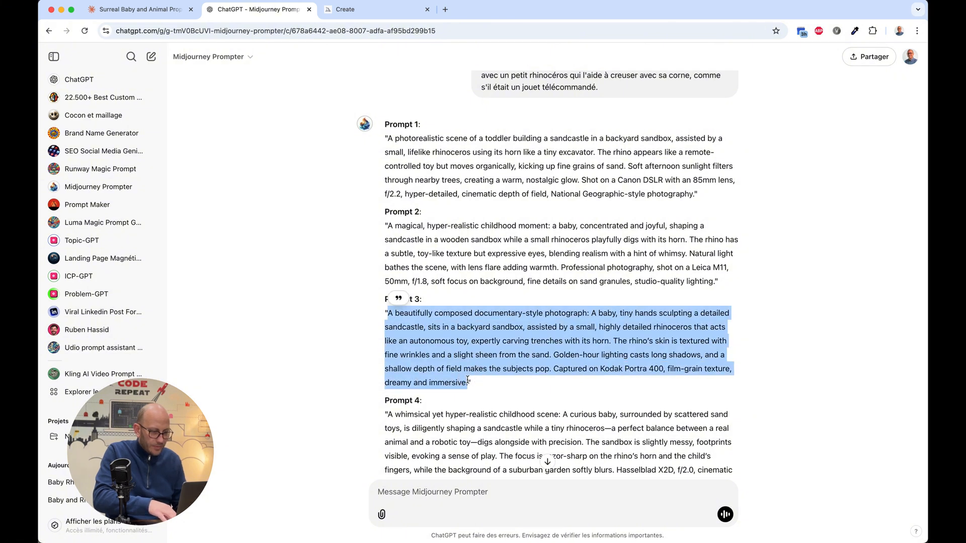
{"action": "left_click", "coordinate": [352, 9]}
{"action": "left_click", "coordinate": [205, 65]}
{"action": "key", "text": "super+v"}
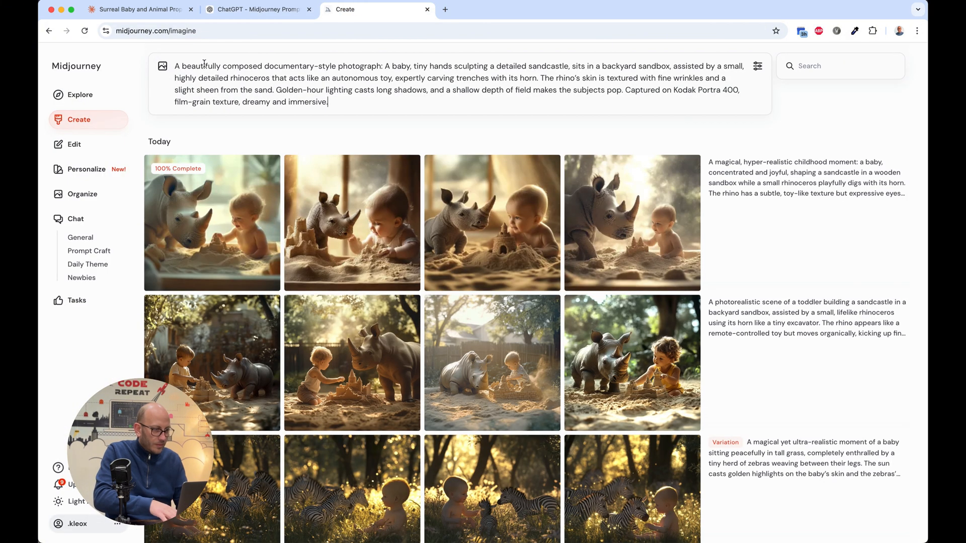
{"action": "key", "text": "Return"}
Step: Copy the text of Prompt 4, the whimsical childhood scene, from ChatGPT and generate images from it in Midjourney
{"action": "left_click", "coordinate": [228, 11]}
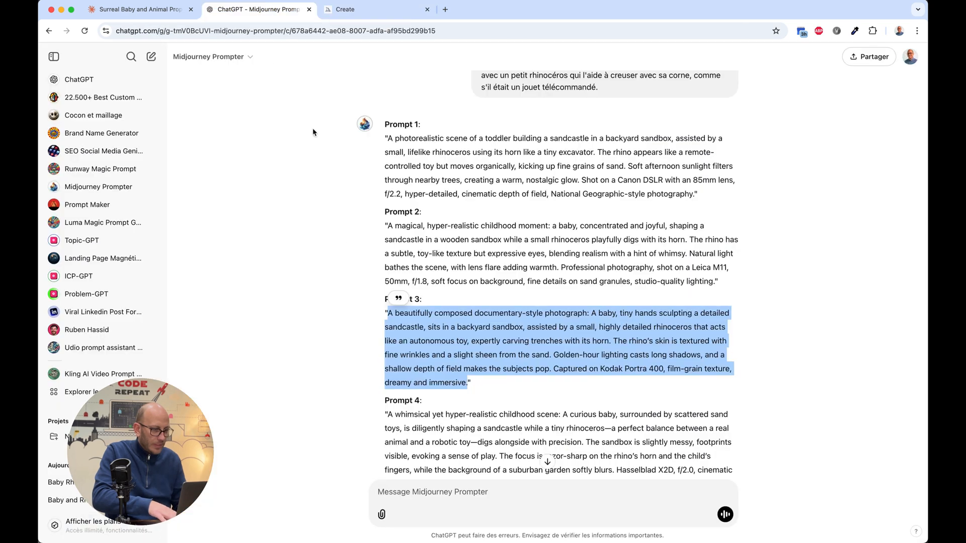
{"action": "left_click", "coordinate": [391, 415]}
{"action": "left_click_drag", "start_coordinate": [391, 415], "coordinate": [618, 418]}
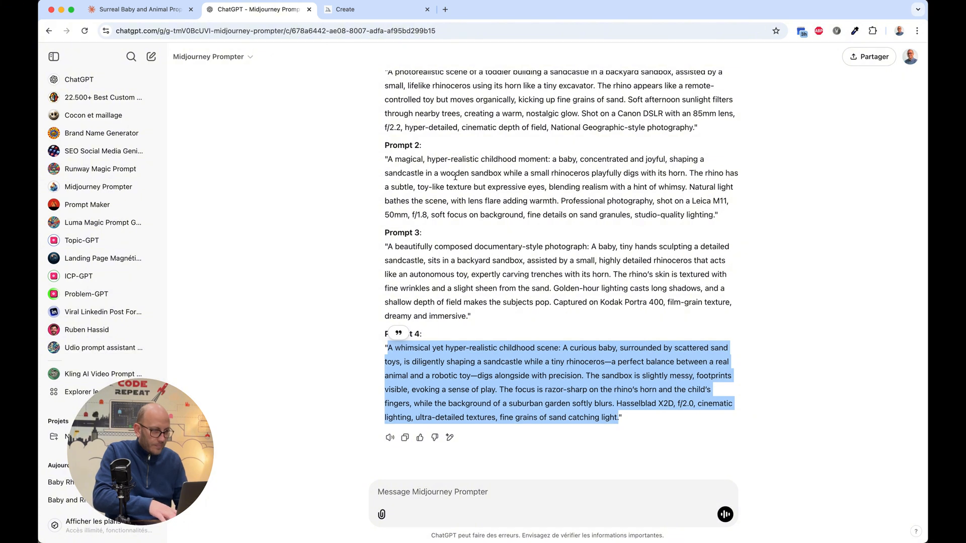
{"action": "left_click", "coordinate": [345, 9]}
{"action": "left_click", "coordinate": [216, 67]}
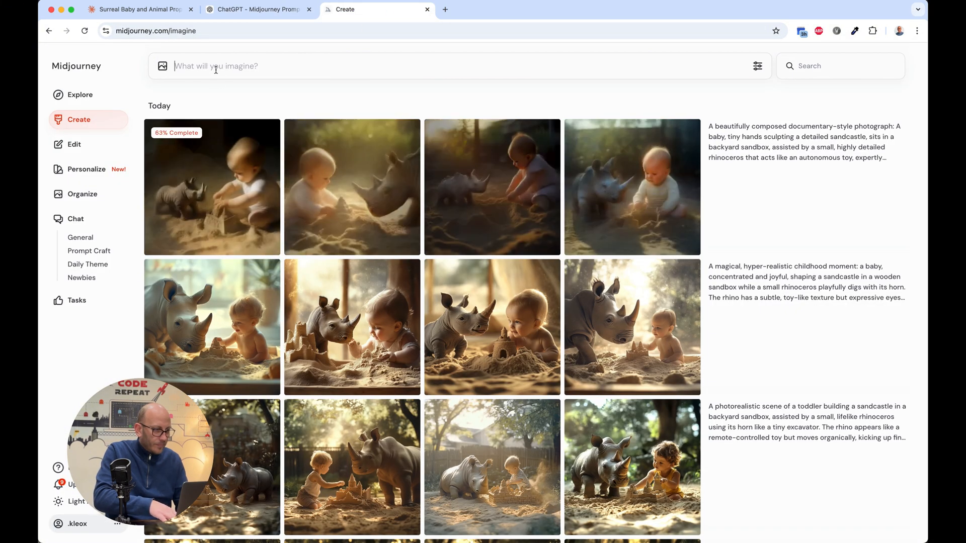
{"action": "type", "text": "A whimsical yet hyper-realistic childhood scene: A curious baby, surrounded by scattered sand toys, is diligently shaping a sandcastle while a tiny rhinoceros--a perfect balance between a real animal and a robotic toy--digs alongside with precision. The sandbox is slightly messy, footprints visible, creating a sense of play. The focus is razor-sharp on the rhino's horn and the child's fingers, while the background of a suburban garden softly blurs. Hasselblad X2D, f/2.0, cinematic lighting, ultra-detailed textures, fine grains of sand catching light"}
{"action": "key", "text": "Return"}
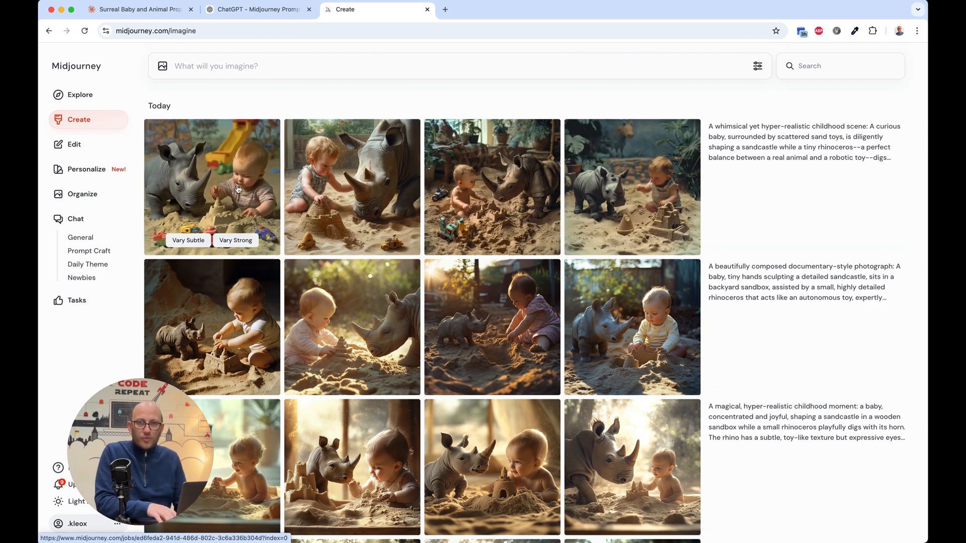
Step: Examine the generated baby and rhinoceros images one by one at full size, from Prompt 4's results back to Prompt 1's
{"action": "left_click", "coordinate": [222, 177]}
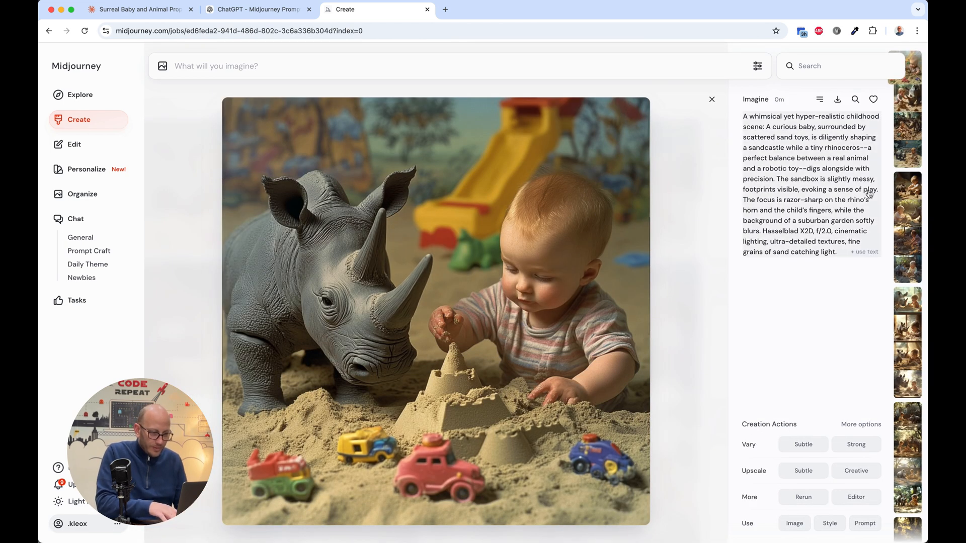
{"action": "left_click", "coordinate": [910, 102]}
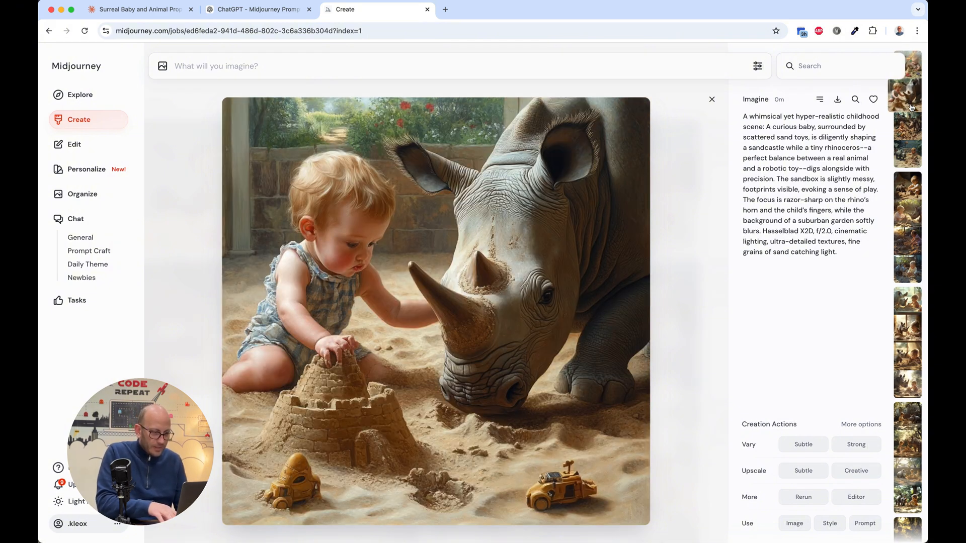
{"action": "left_click", "coordinate": [908, 124]}
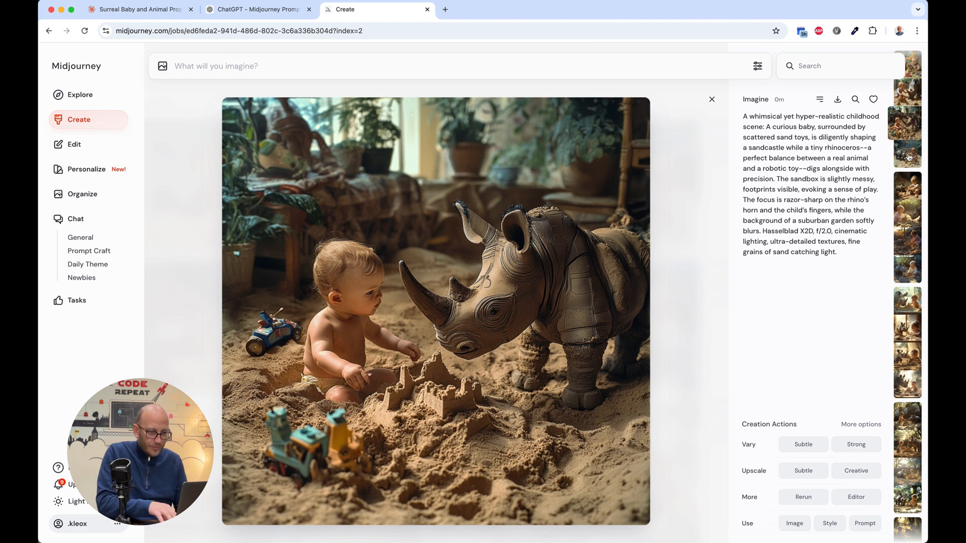
{"action": "left_click", "coordinate": [909, 156]}
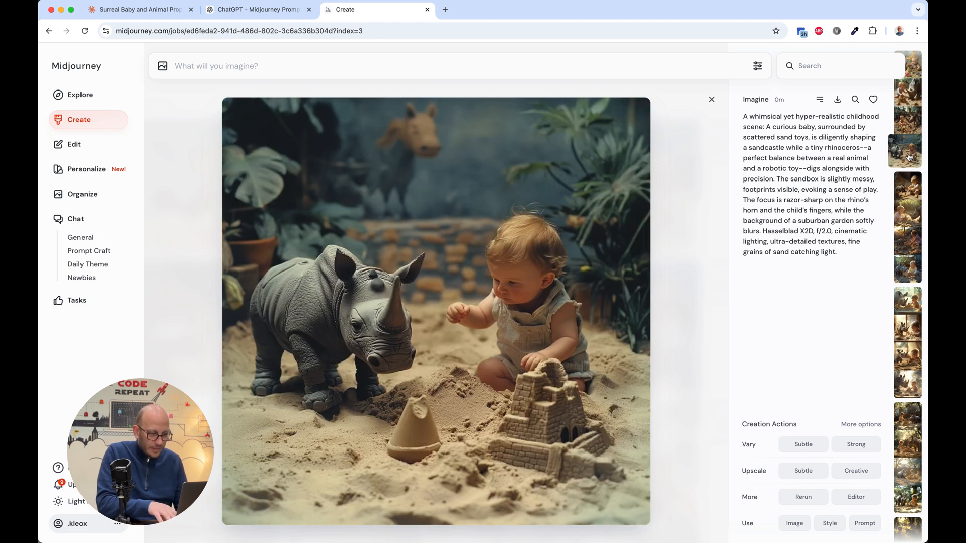
{"action": "left_click", "coordinate": [908, 200]}
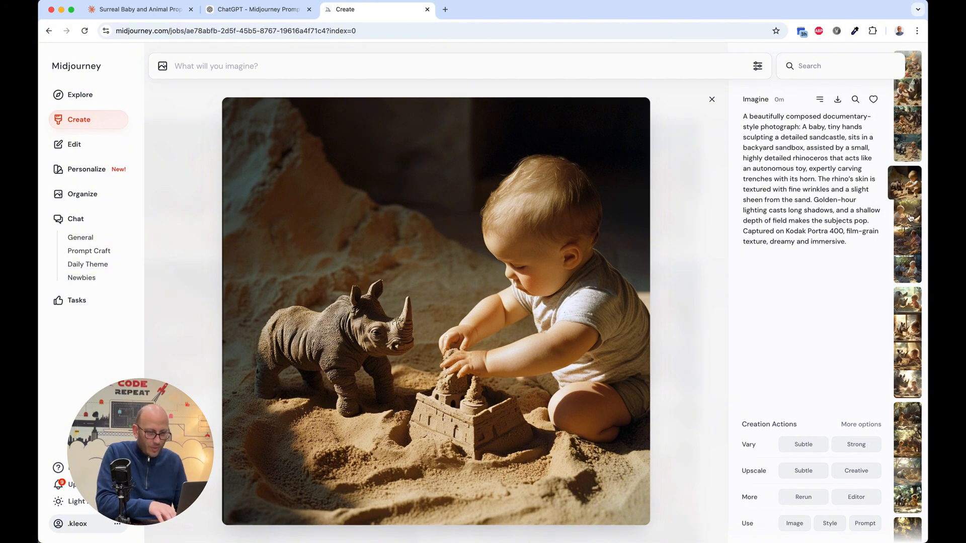
{"action": "left_click", "coordinate": [910, 217]}
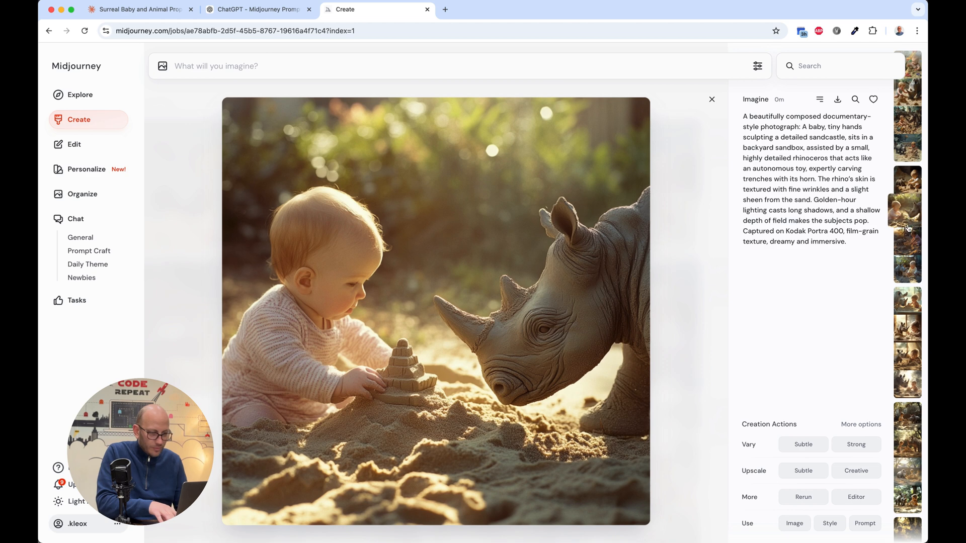
{"action": "left_click", "coordinate": [910, 246]}
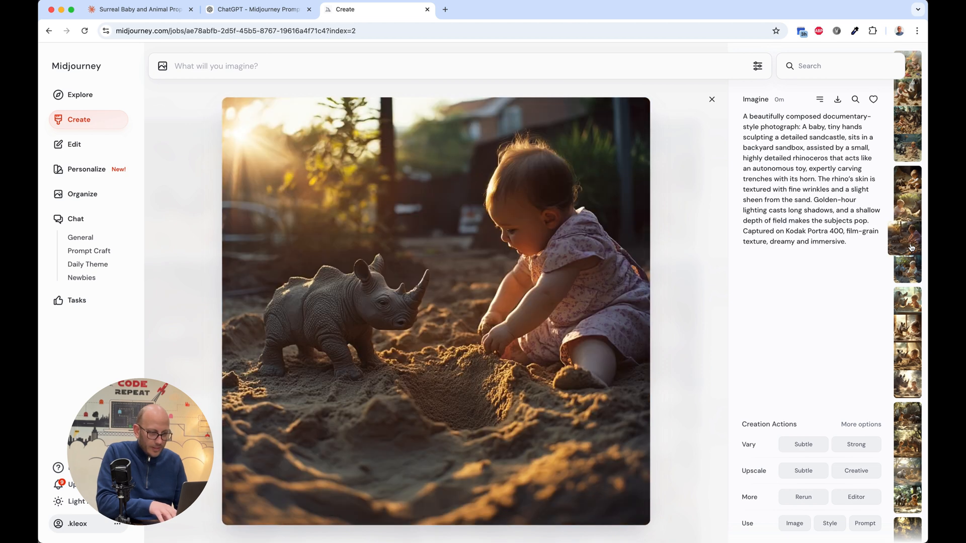
{"action": "left_click", "coordinate": [912, 271]}
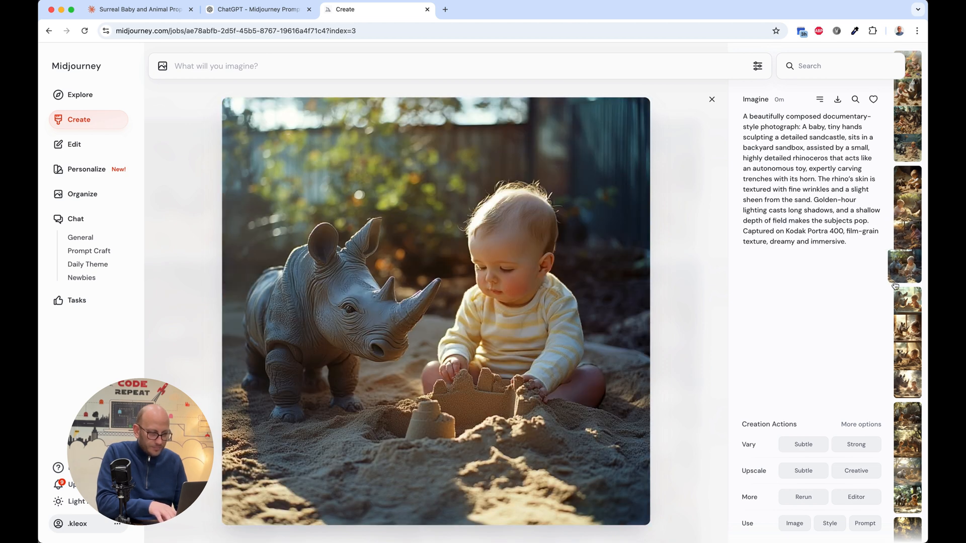
{"action": "left_click", "coordinate": [907, 302]}
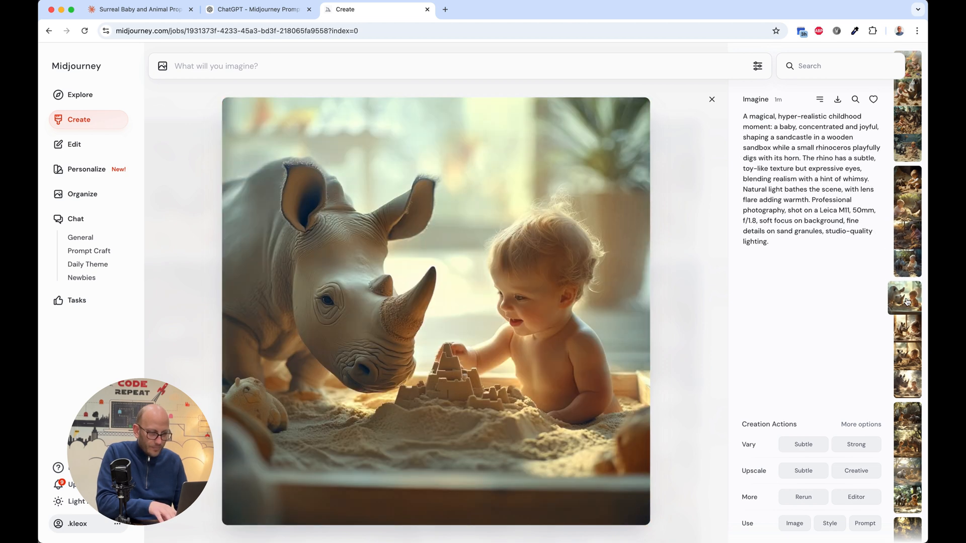
{"action": "left_click", "coordinate": [907, 328]}
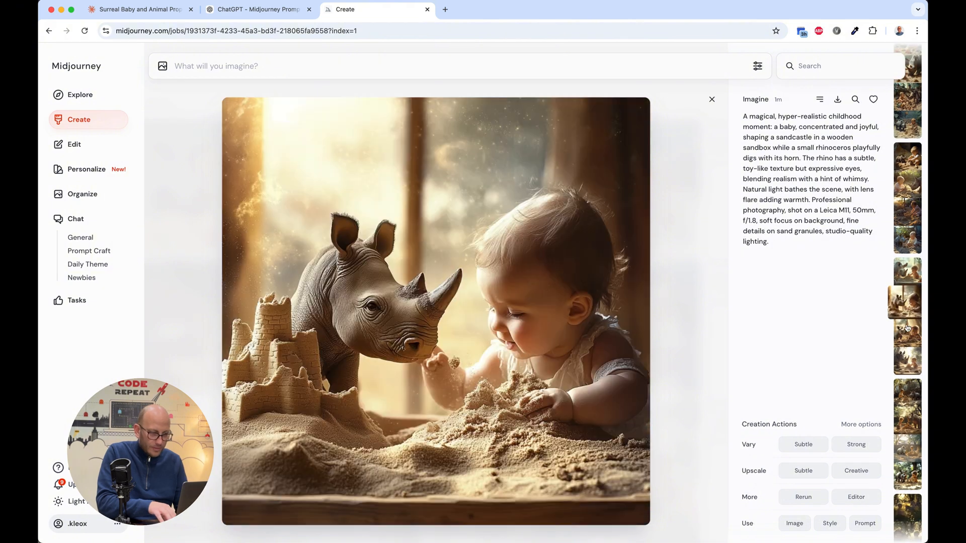
{"action": "left_click", "coordinate": [903, 366]}
{"action": "left_click", "coordinate": [901, 396]}
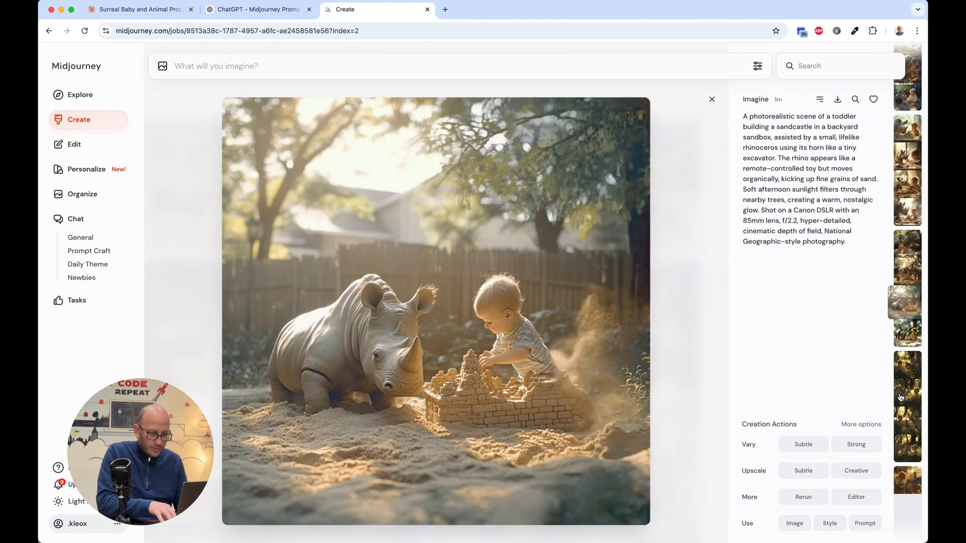
Step: Return to Prompt 3's first image, the baby building a sandcastle beside a small rhinoceros, and save it to the computer
{"action": "left_click", "coordinate": [903, 154]}
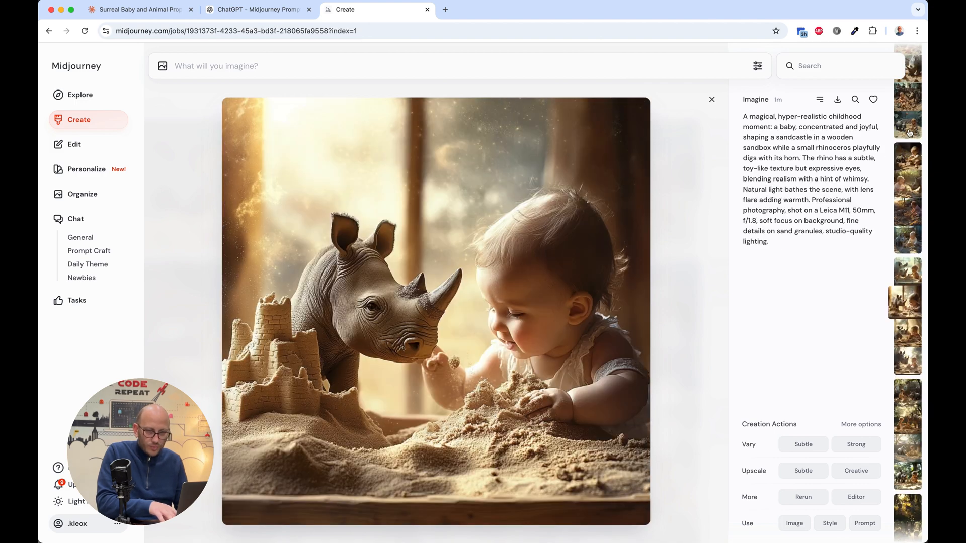
{"action": "scroll", "coordinate": [910, 200], "scroll_direction": "up", "scroll_amount": 1}
{"action": "scroll", "coordinate": [910, 200], "scroll_direction": "up", "scroll_amount": 4}
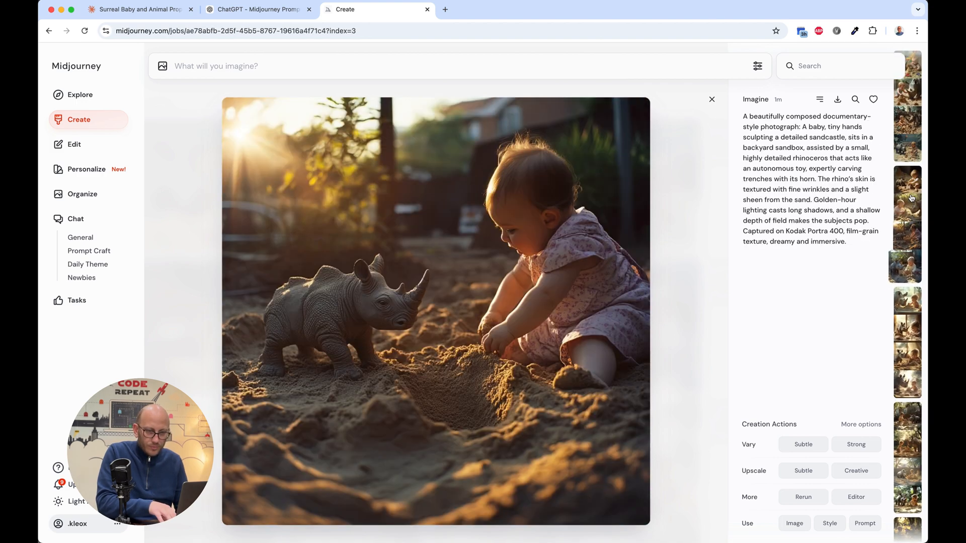
{"action": "scroll", "coordinate": [910, 199], "scroll_direction": "up", "scroll_amount": 1}
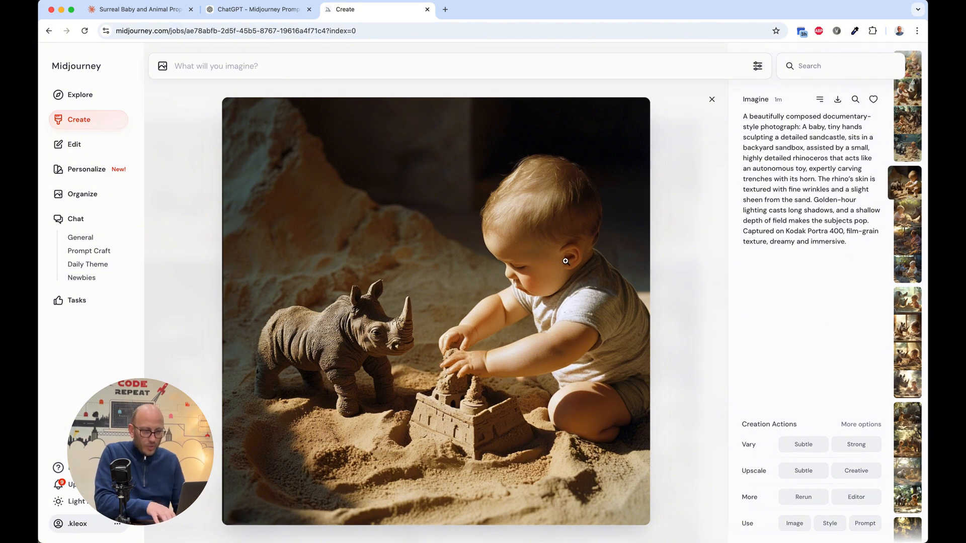
{"action": "right_click", "coordinate": [500, 250]}
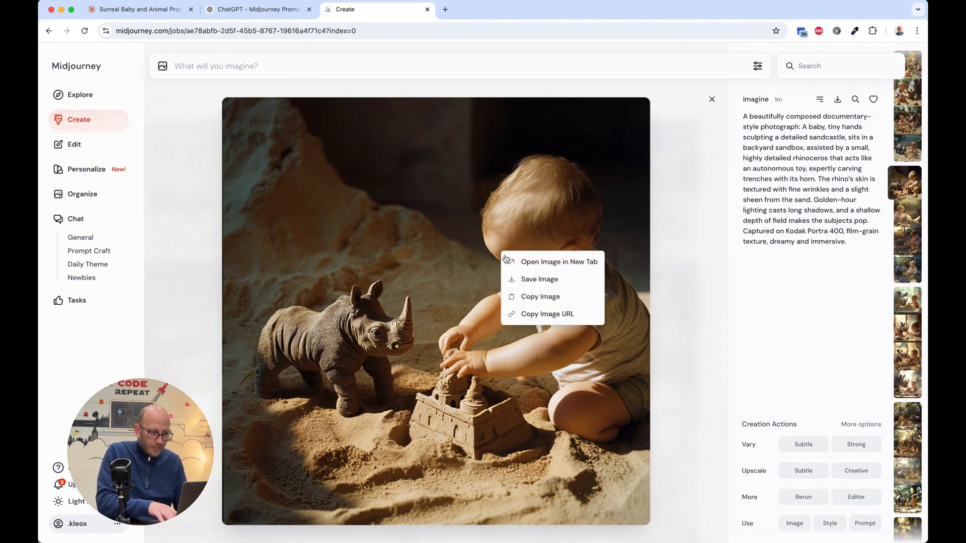
{"action": "left_click", "coordinate": [525, 276]}
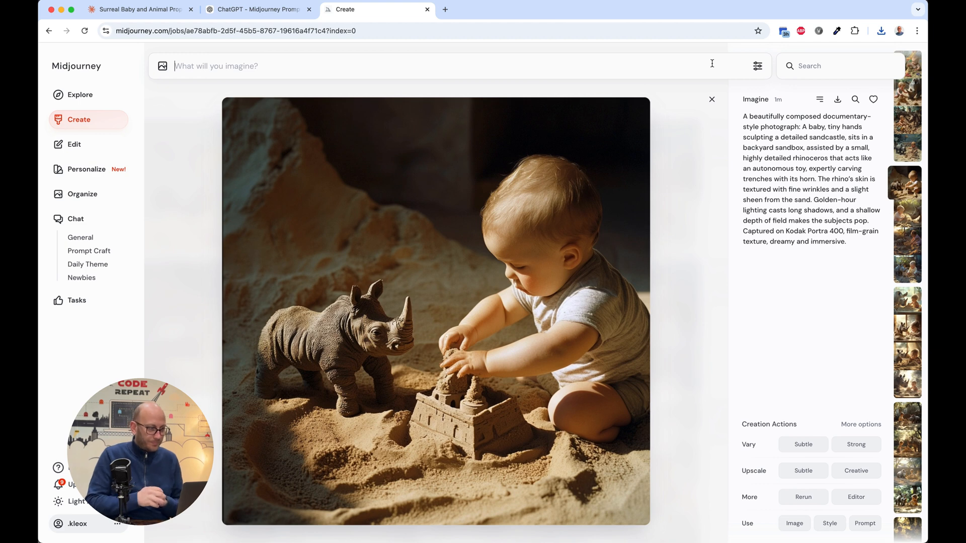
Step: Switch to ChatGPT, open the Kling AI Video Prompt Creator GPT and attach the downloaded baby and rhinoceros image to the message
{"action": "key", "text": "ctrl+shift+Tab"}
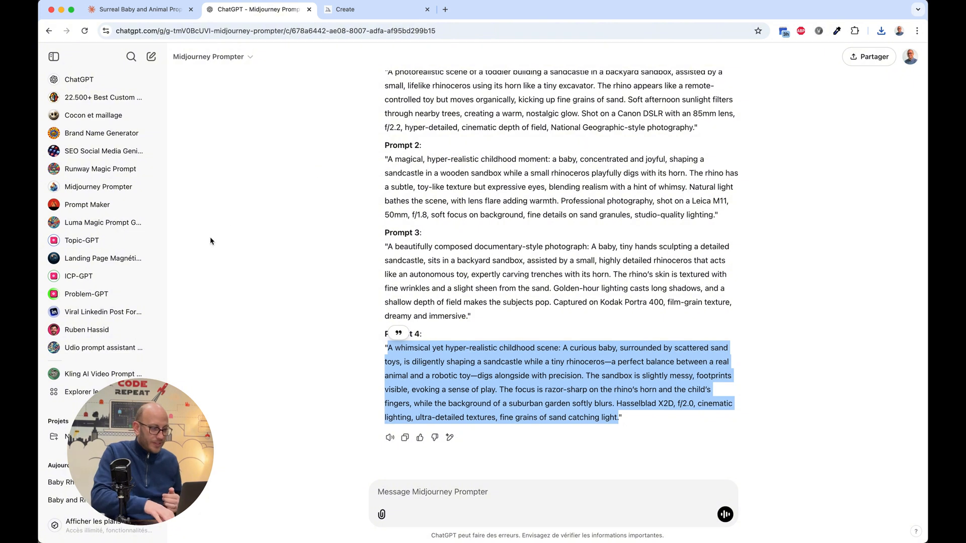
{"action": "left_click", "coordinate": [84, 378]}
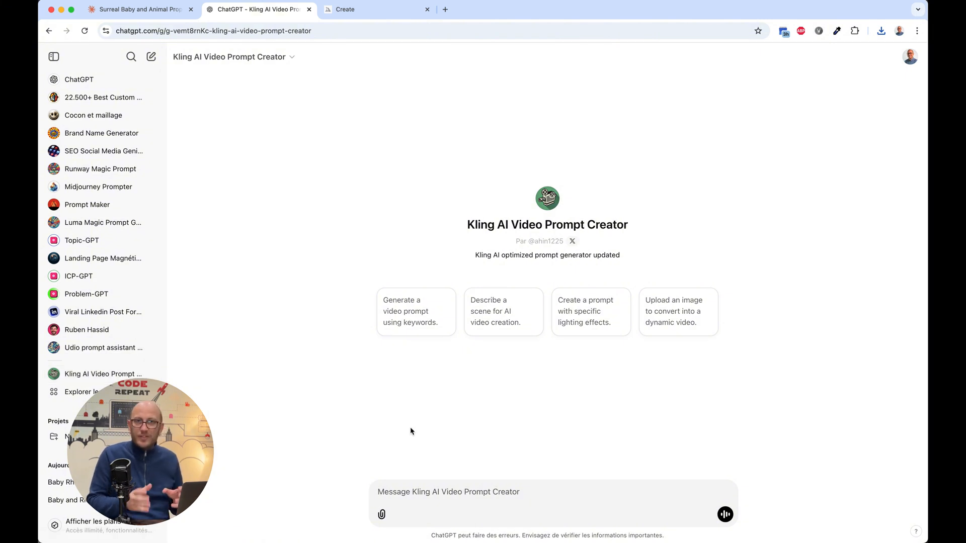
{"action": "left_click", "coordinate": [381, 514]}
{"action": "left_click", "coordinate": [428, 487]}
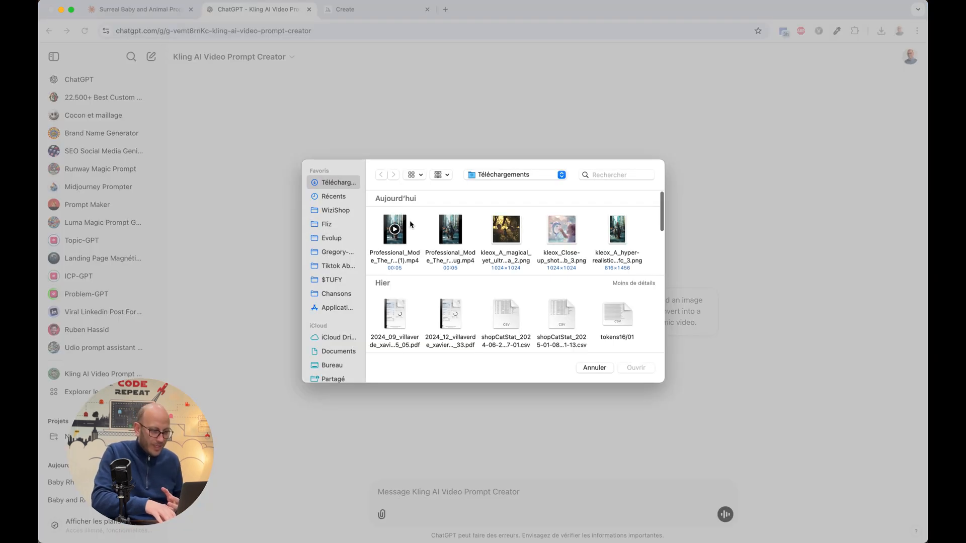
{"action": "left_click", "coordinate": [420, 231]}
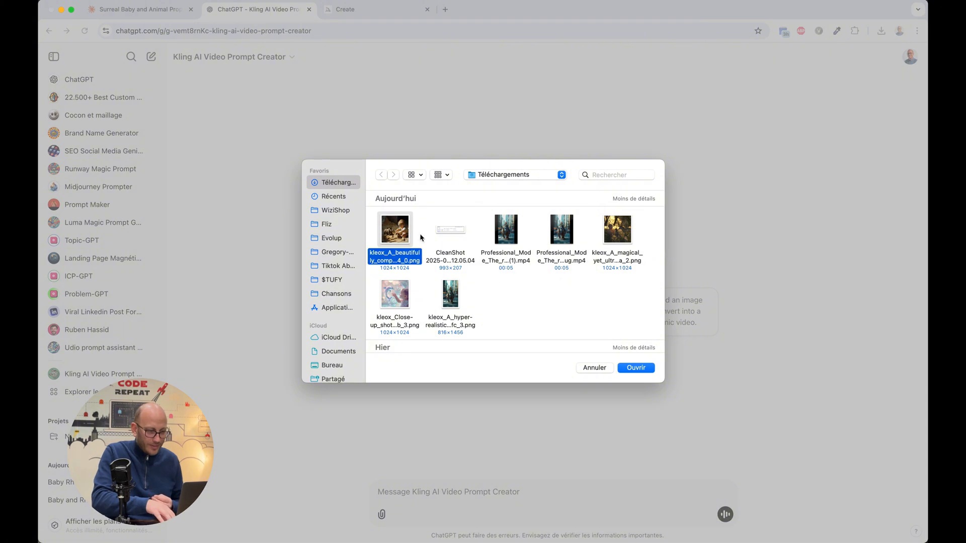
{"action": "left_click", "coordinate": [631, 368]}
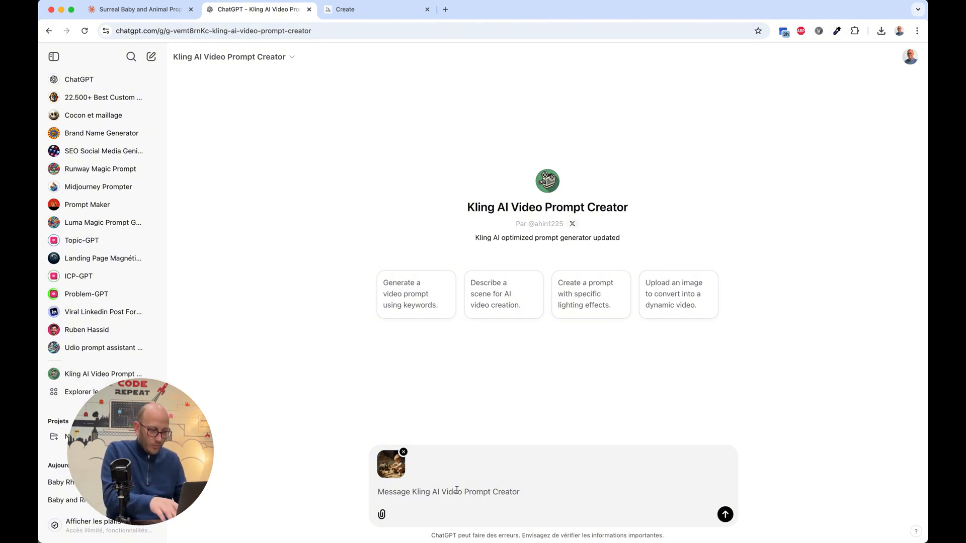
Step: Write the message "Fais moi 3 prompts vidéo en anglais pour animer cette image." to accompany the attached image
{"action": "type", "text": "Fais moi "}
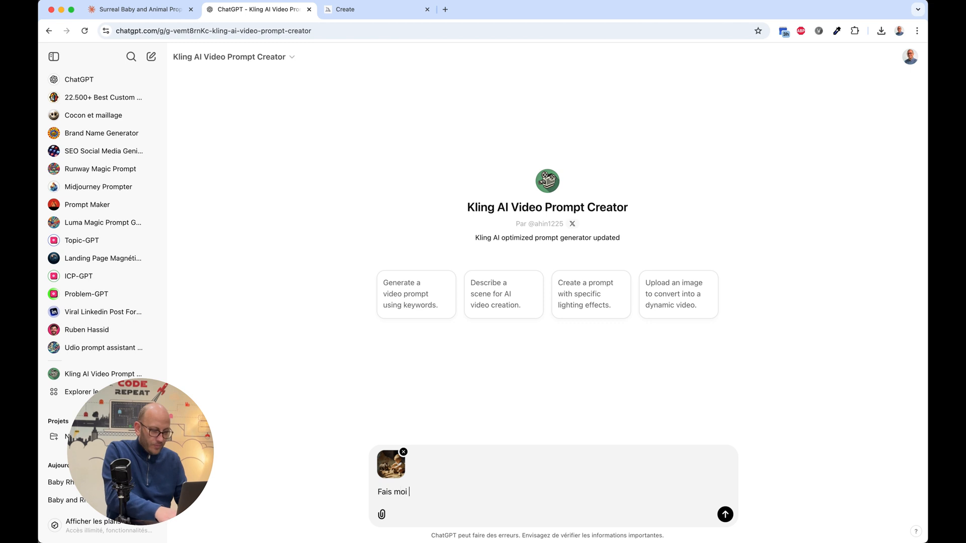
{"action": "type", "text": "3 prompts v"}
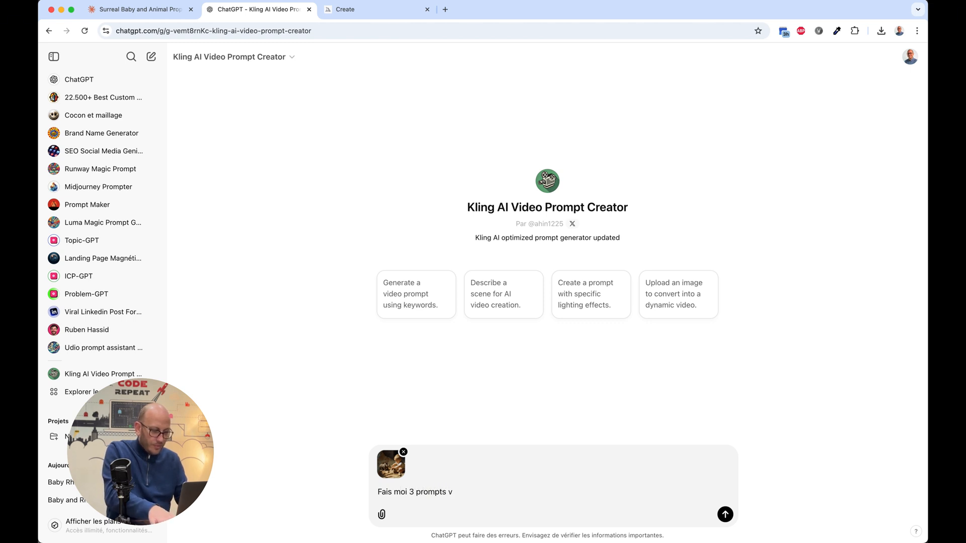
{"action": "type", "text": "idéo en angla"}
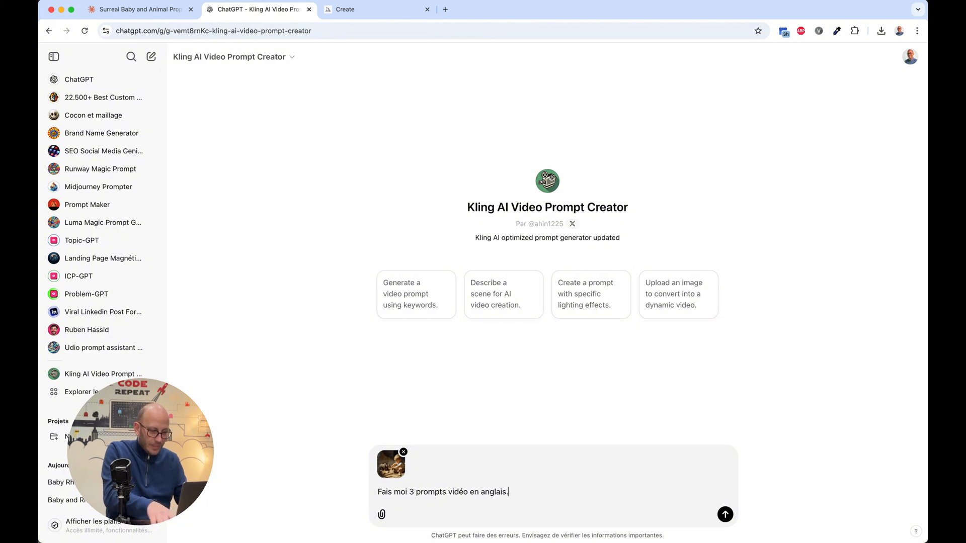
{"action": "type", "text": "is"}
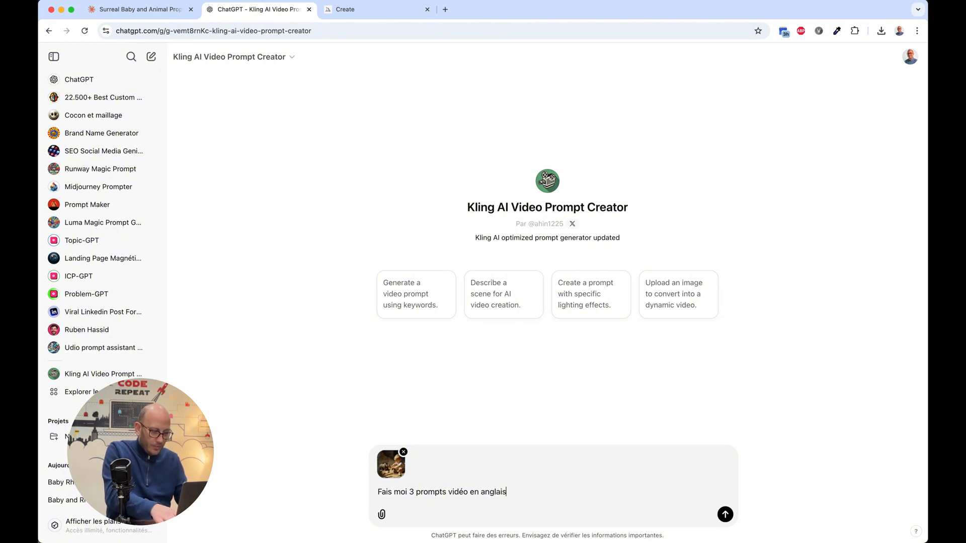
{"action": "type", "text": " pour animer cette "}
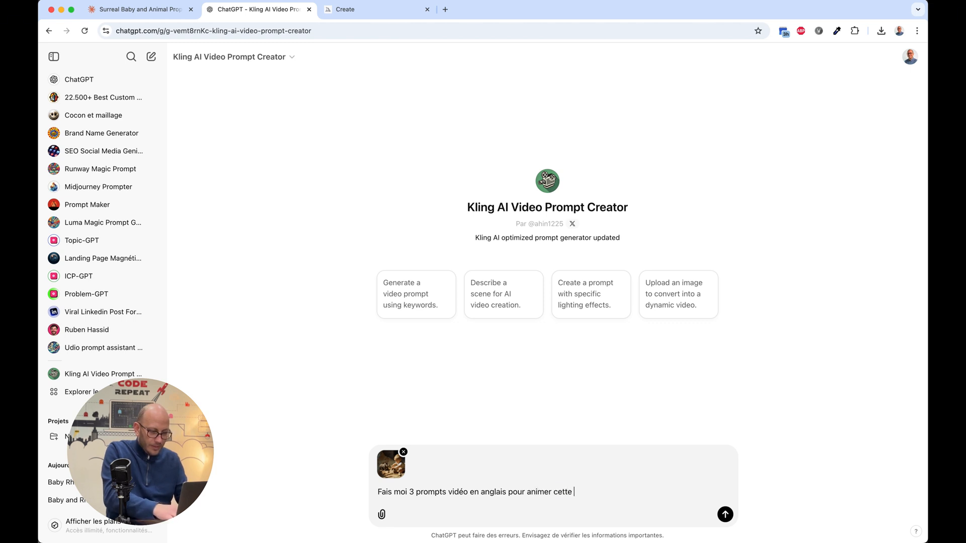
{"action": "type", "text": "omage."}
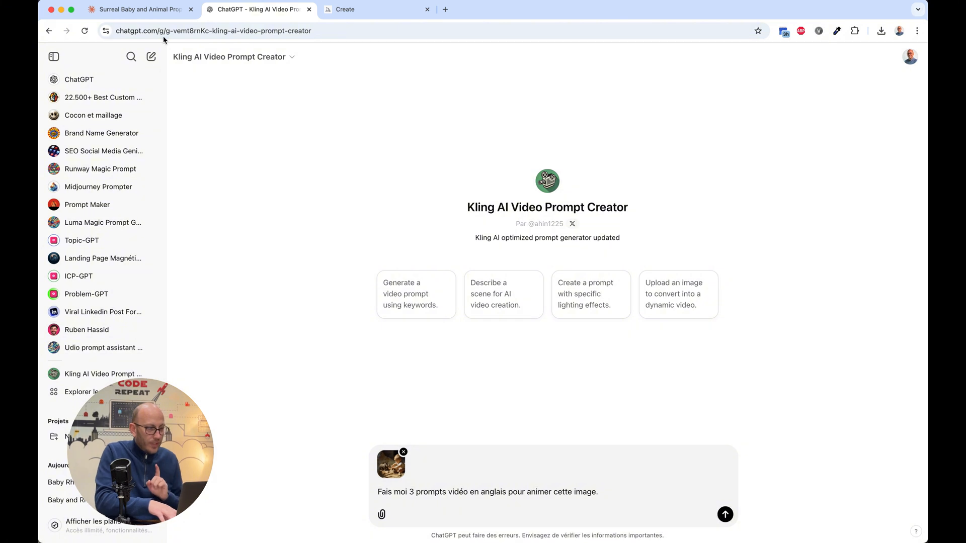
Step: Switch to the Claude chat and copy idea 9, the baby building a sandcastle with a small rhinoceros
{"action": "left_click", "coordinate": [144, 11]}
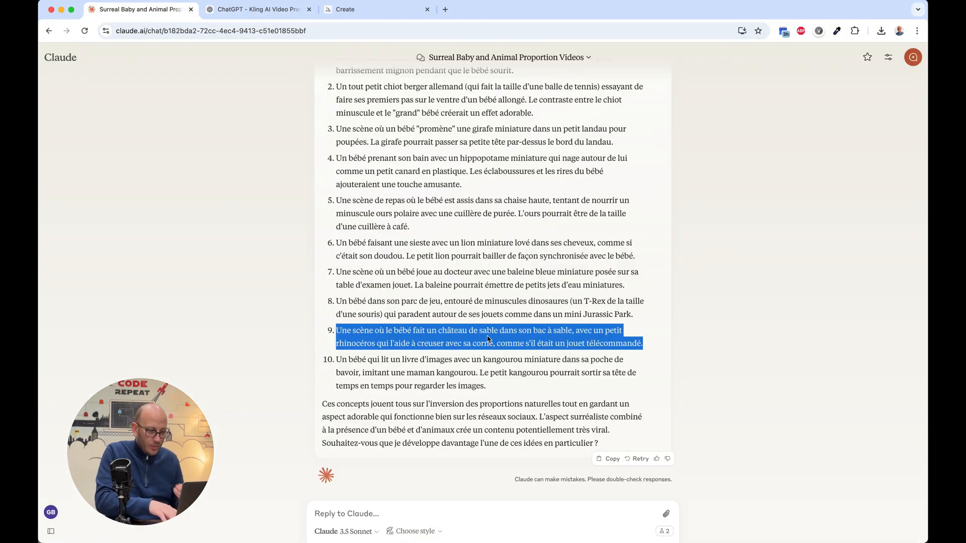
{"action": "left_click", "coordinate": [483, 333]}
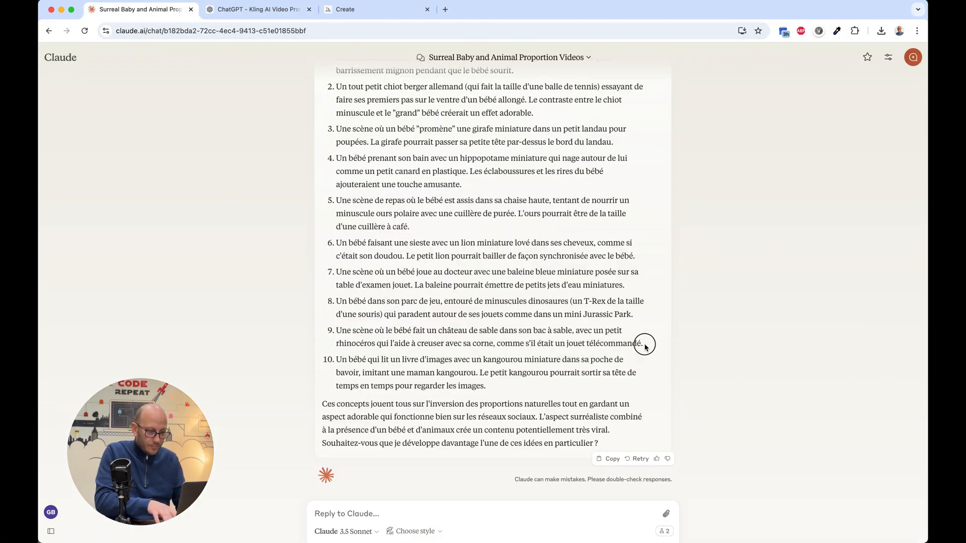
{"action": "left_click_drag", "start_coordinate": [642, 343], "coordinate": [335, 331]}
{"action": "key", "text": "super+c"}
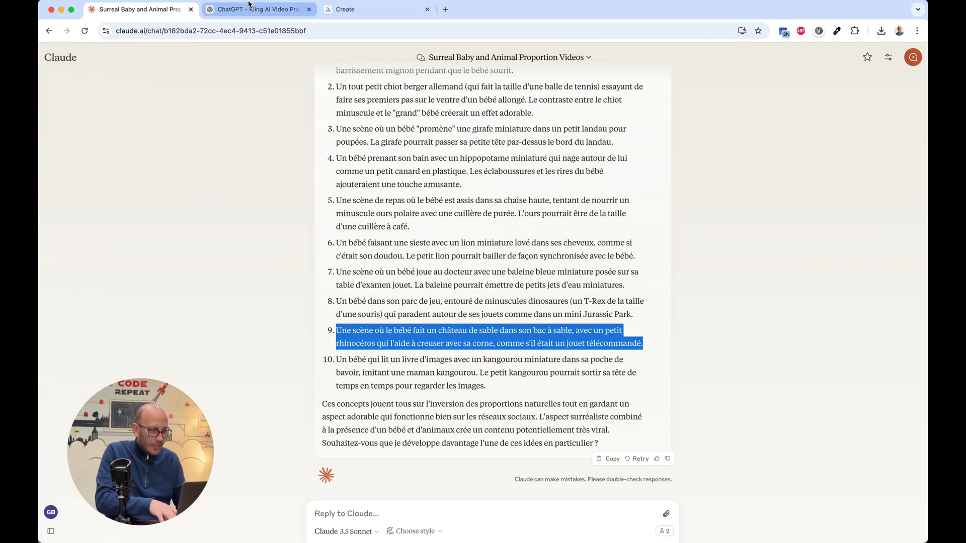
Step: Return to ChatGPT, add the copied scene description on a new line of the Kling prompt request and send the message
{"action": "left_click", "coordinate": [271, 10]}
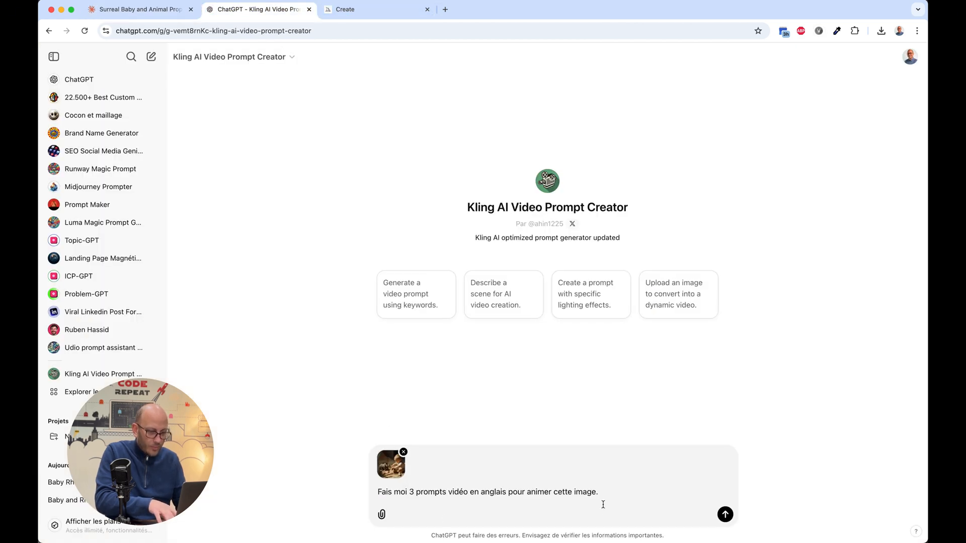
{"action": "key", "text": "shift+Return"}
{"action": "key", "text": "super+v"}
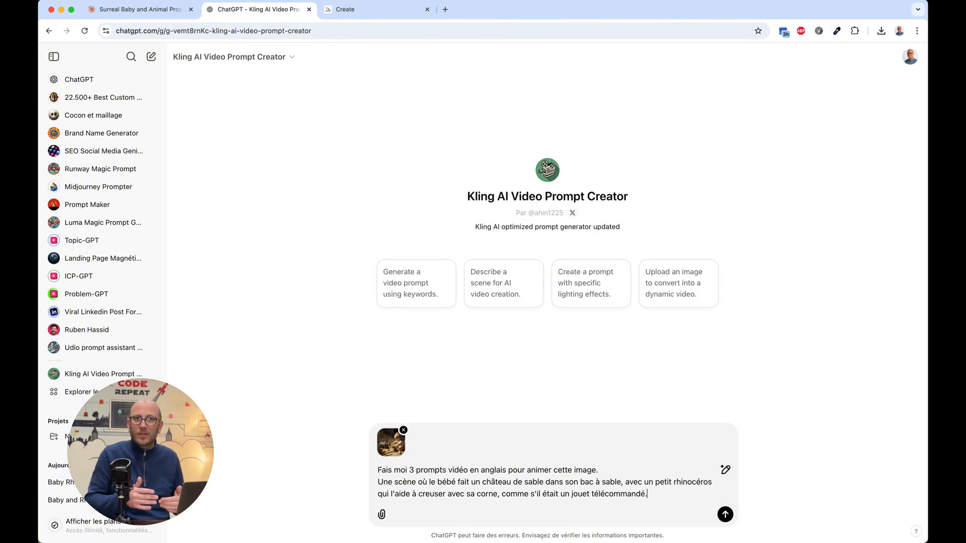
{"action": "left_click", "coordinate": [725, 516]}
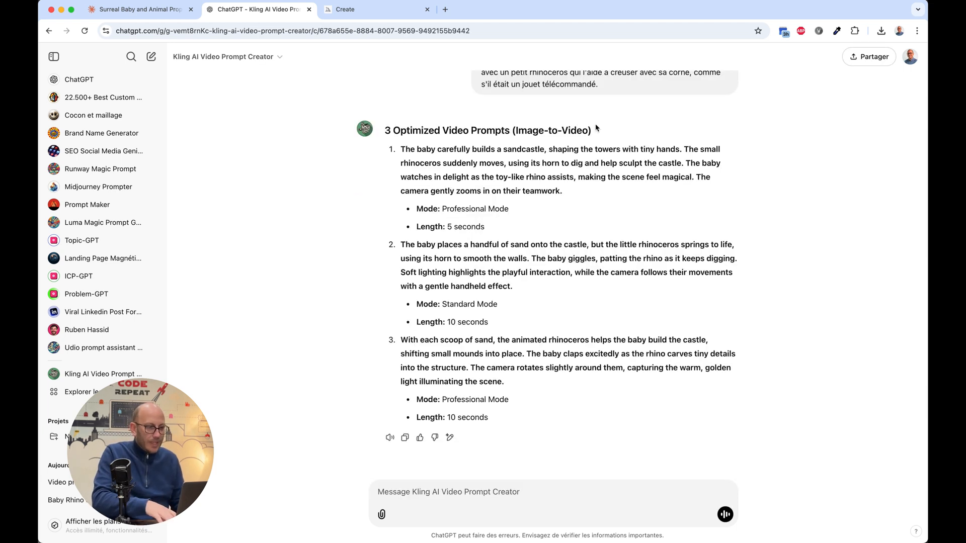
Step: Open klingai.com in a new browser tab
{"action": "left_click", "coordinate": [447, 10]}
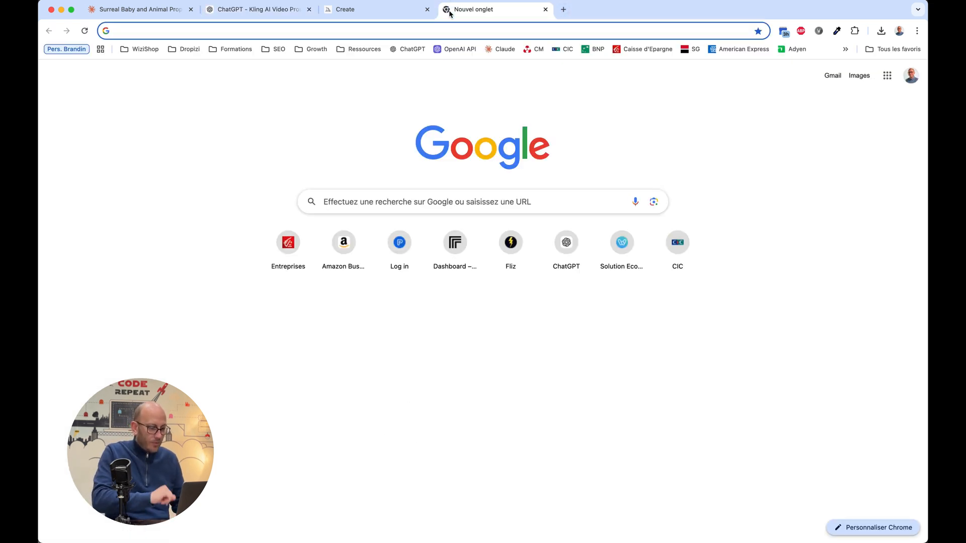
{"action": "type", "text": "klingai.com"}
{"action": "key", "text": "Return"}
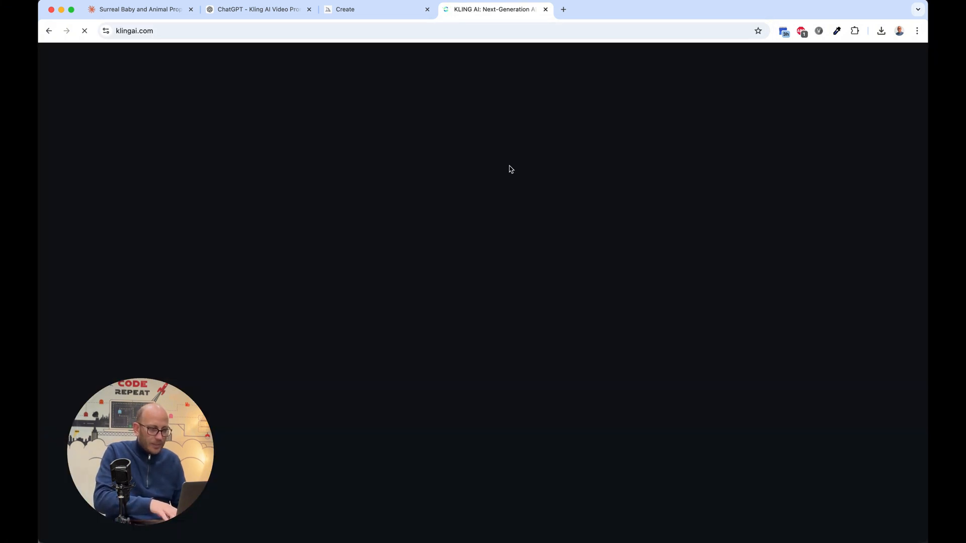
Step: Copy the first of ChatGPT's three video prompts, the baby carefully building a sandcastle, and go back to Kling AI
{"action": "left_click", "coordinate": [280, 9]}
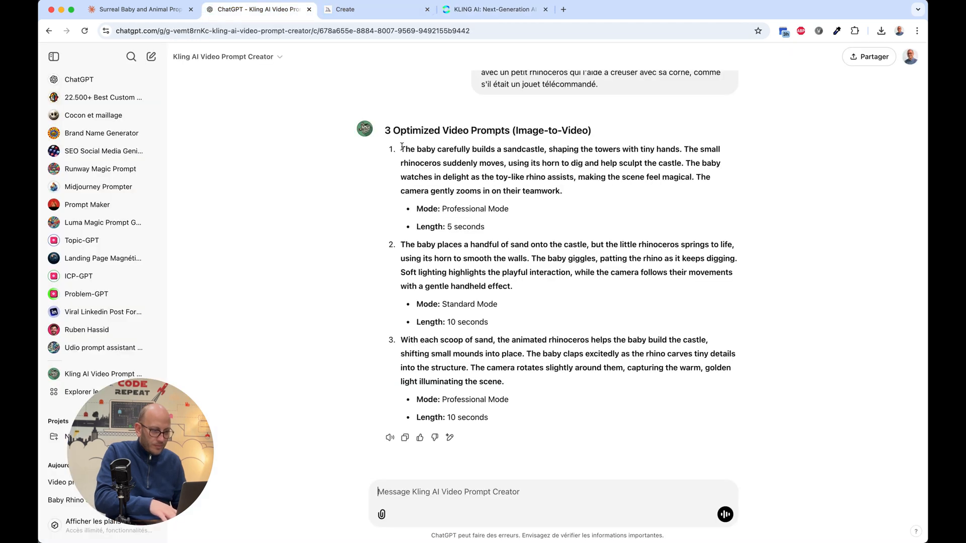
{"action": "left_click_drag", "start_coordinate": [401, 147], "coordinate": [576, 195]}
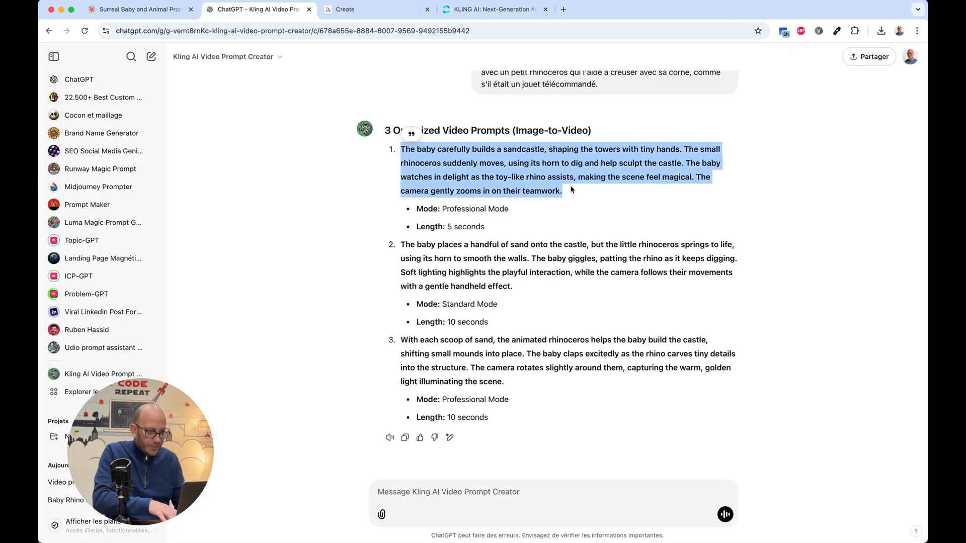
{"action": "left_click", "coordinate": [485, 9]}
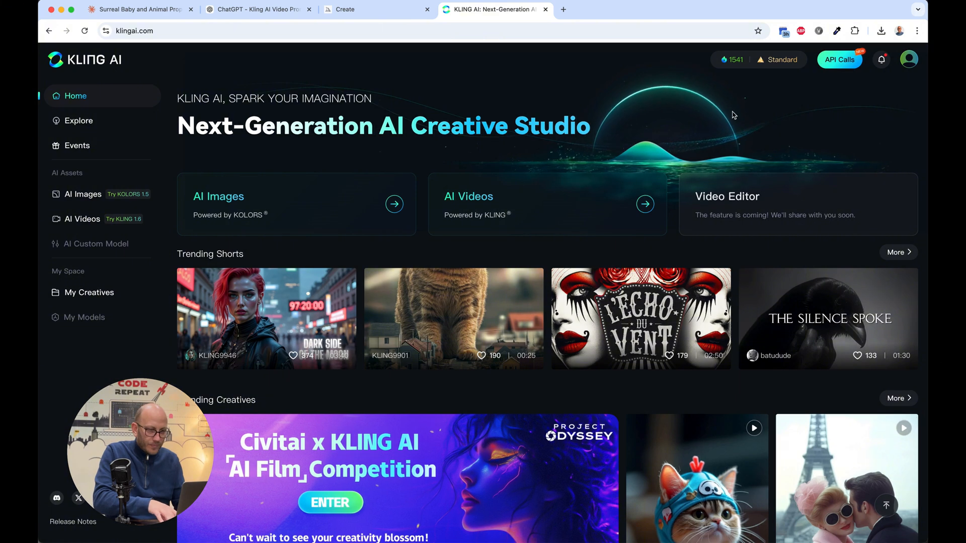
Step: Open Kling's AI Videos in Image to Video mode and upload the downloaded baby and rhinoceros image as start frame
{"action": "left_click", "coordinate": [83, 218]}
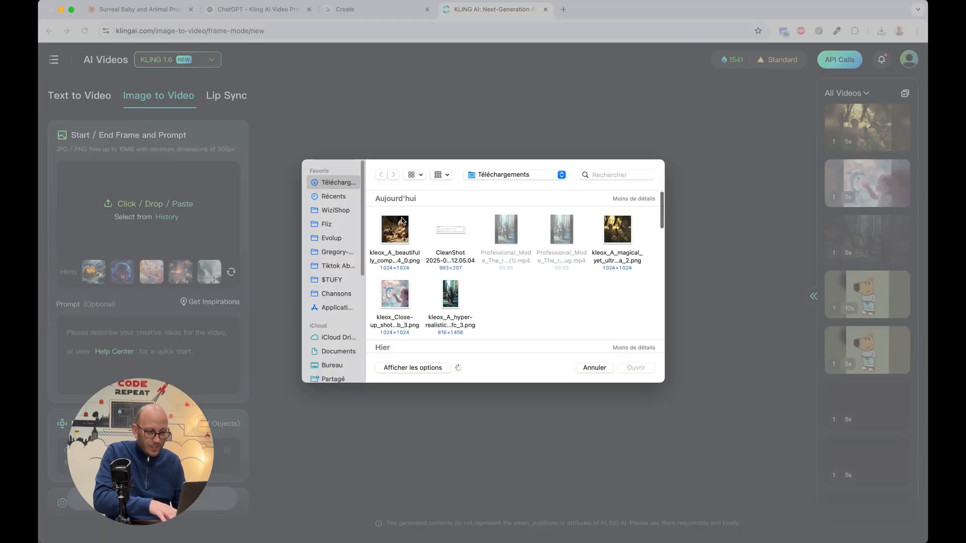
{"action": "left_click", "coordinate": [401, 226]}
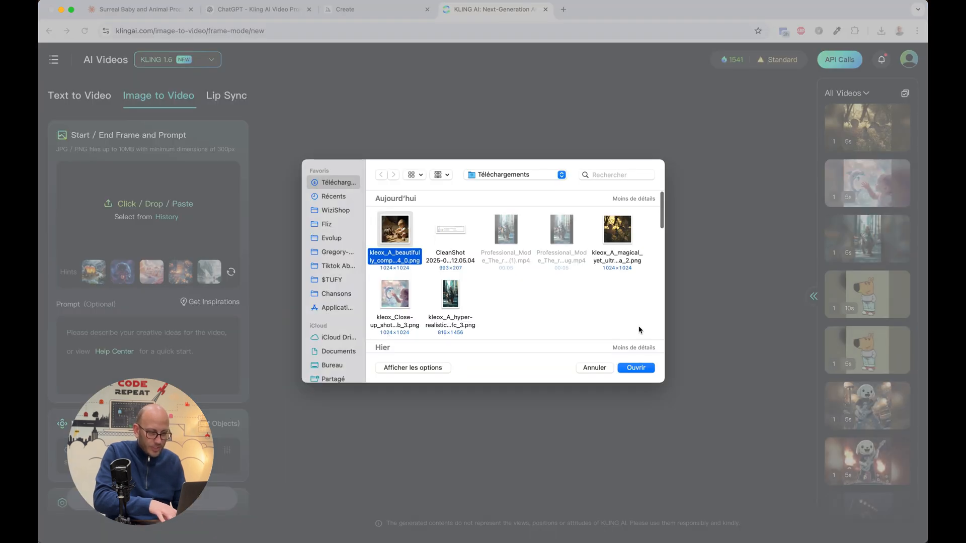
{"action": "left_click", "coordinate": [635, 368]}
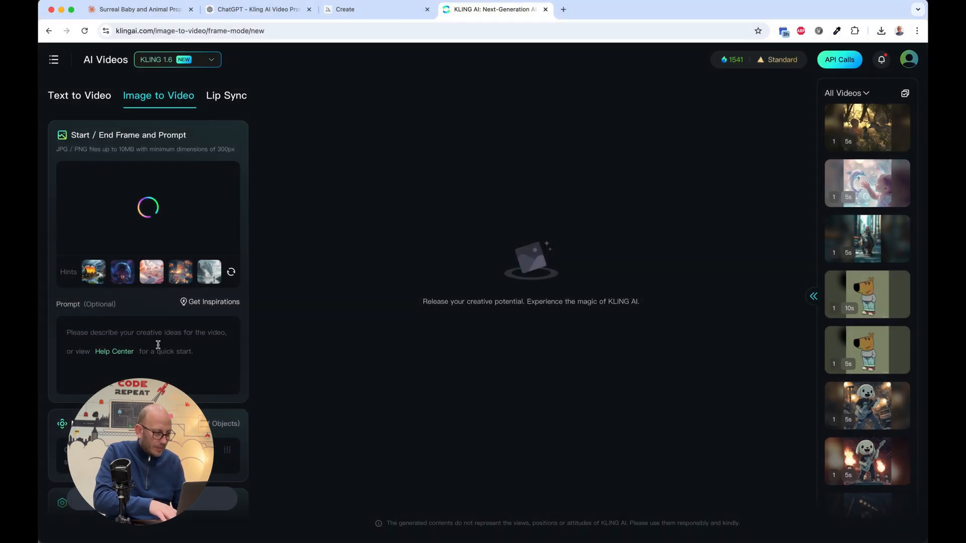
Step: Paste the copied sandcastle prompt as the video description and generate the video
{"action": "left_click", "coordinate": [156, 342]}
{"action": "key", "text": "super+v"}
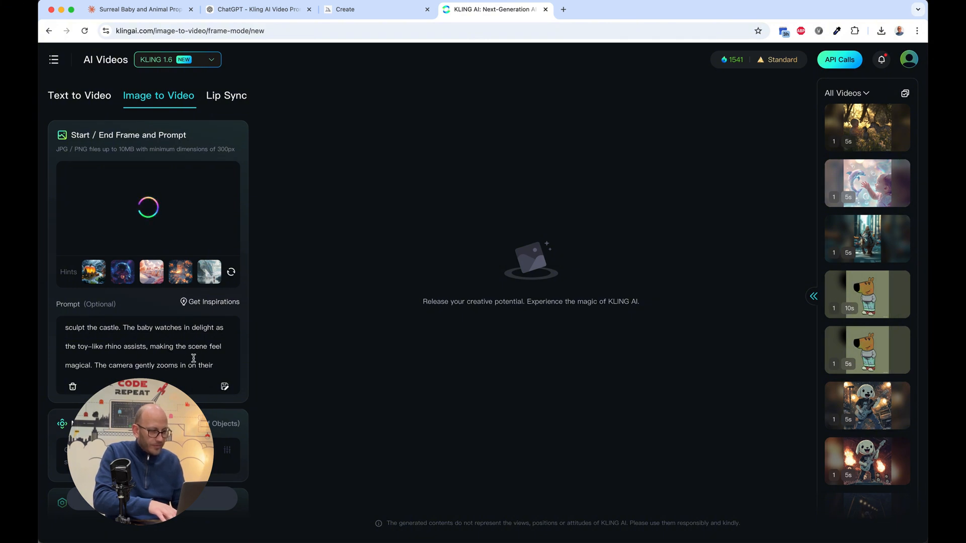
{"action": "scroll", "coordinate": [194, 358], "scroll_direction": "down", "scroll_amount": 3}
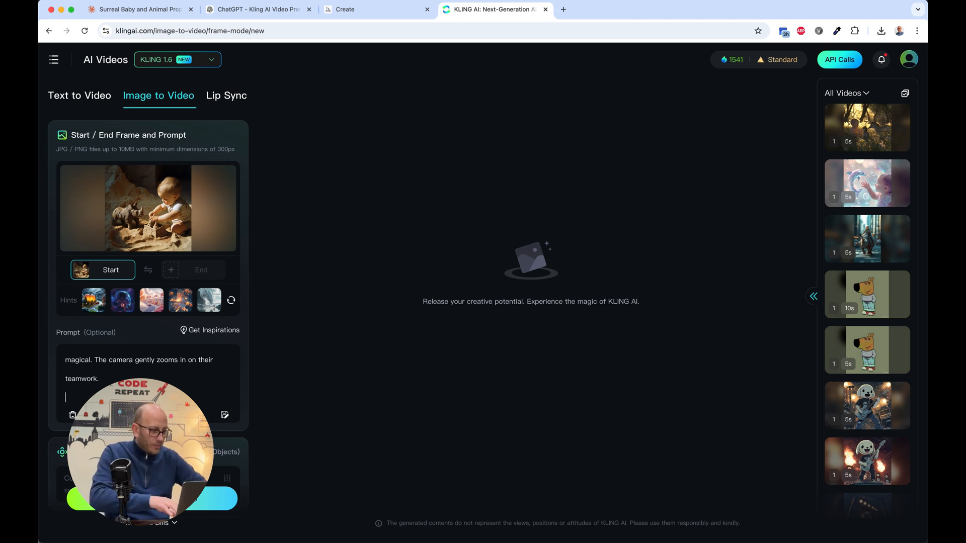
{"action": "left_click", "coordinate": [152, 498]}
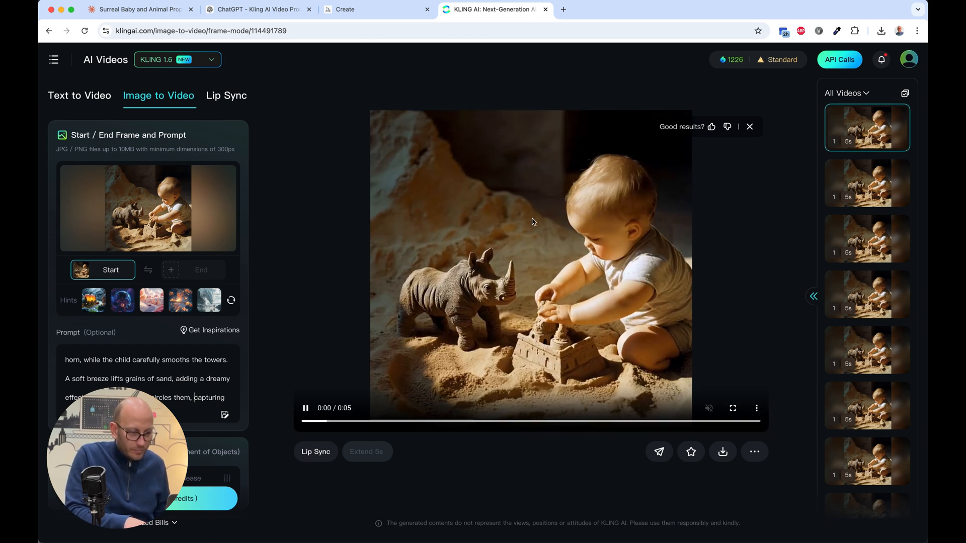
Step: Compare the second and third baby and rhinoceros videos in the history, and return to the second one
{"action": "left_click", "coordinate": [865, 183]}
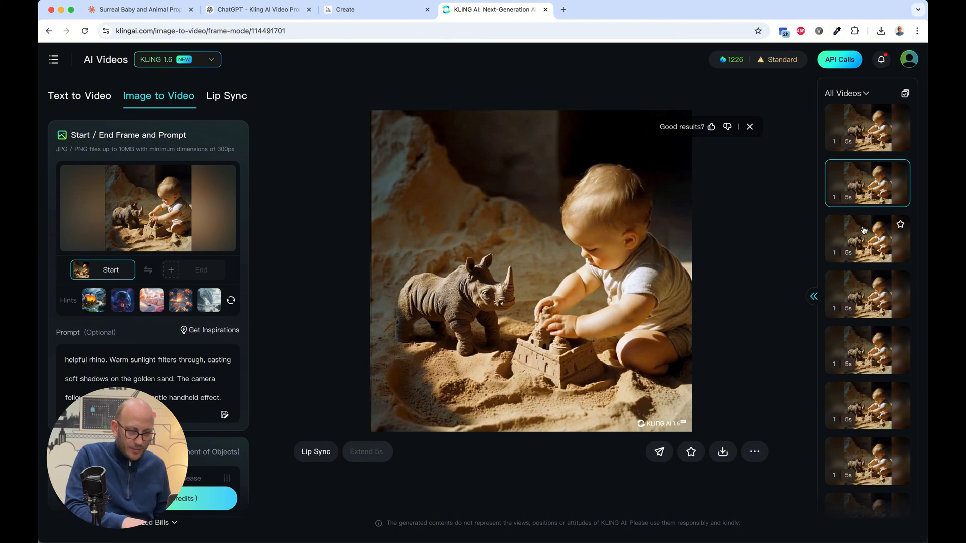
{"action": "left_click", "coordinate": [863, 231]}
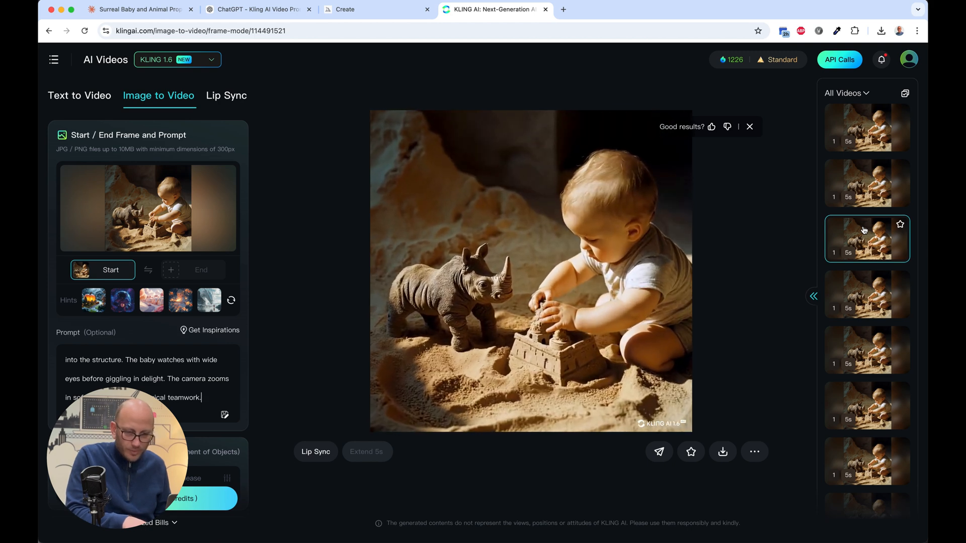
{"action": "left_click", "coordinate": [874, 189]}
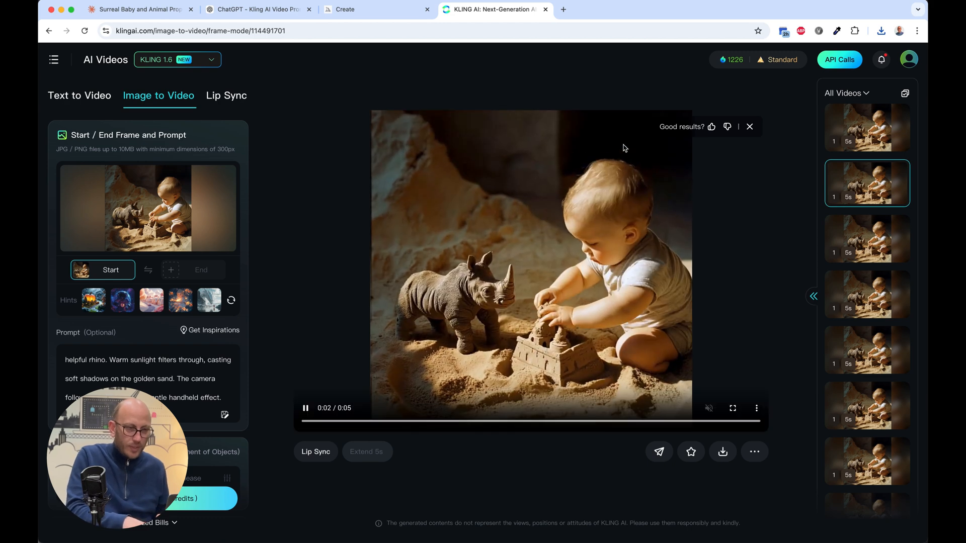
Step: Open huggingface.co/spaces/hkchengrex/MMAudio in a new tab and upload the baby and rhinoceros video for Video-to-Audio
{"action": "left_click", "coordinate": [564, 9]}
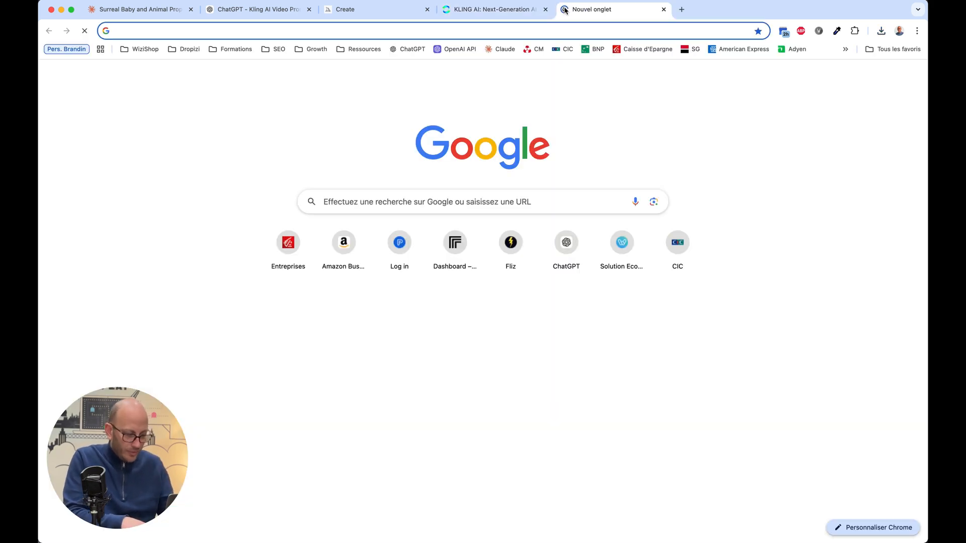
{"action": "type", "text": "https://huggingface.co/spaces/hkchengrex/MMAudio"}
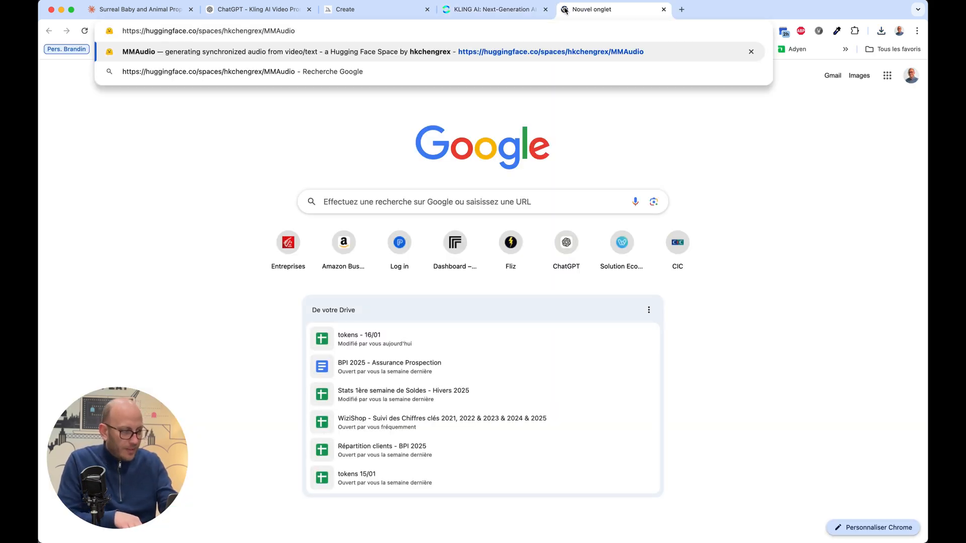
{"action": "key", "text": "Return"}
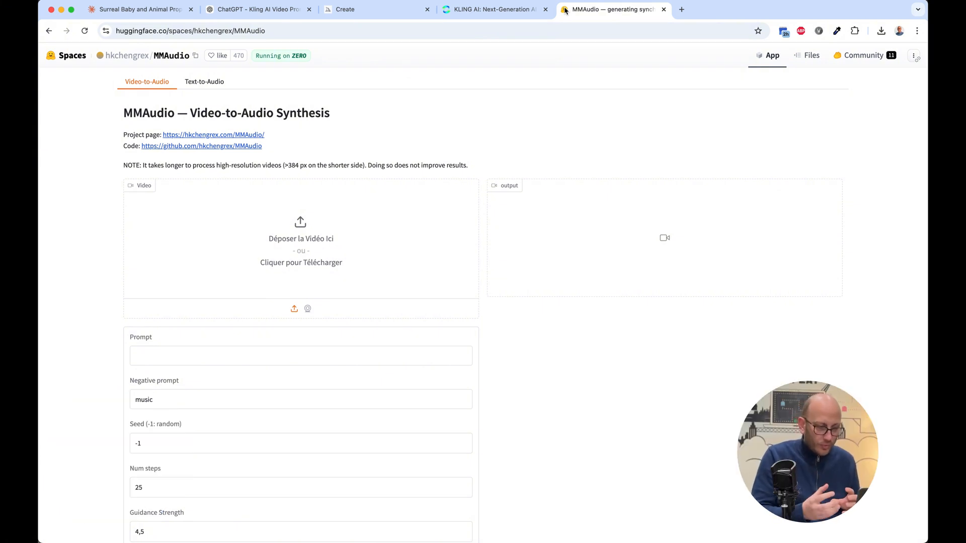
{"action": "left_click", "coordinate": [295, 226]}
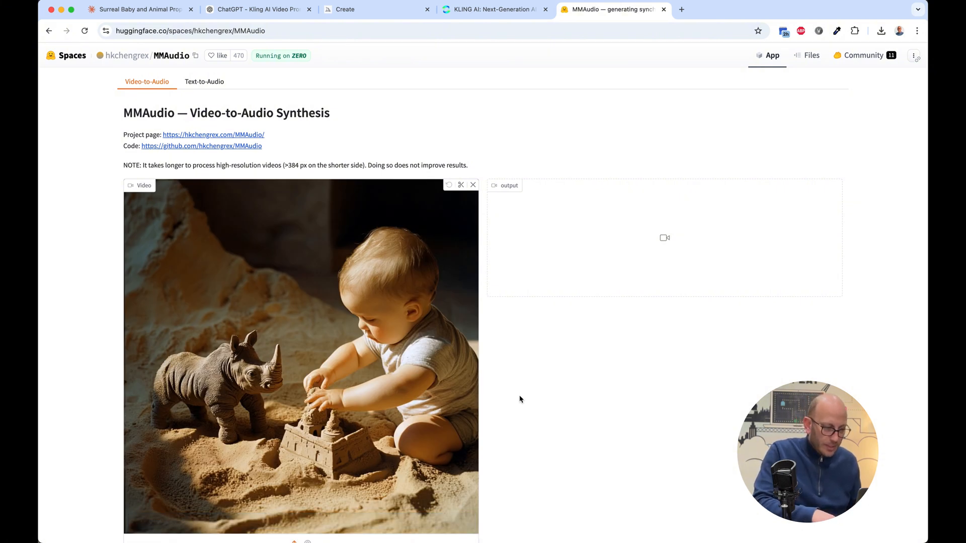
Step: Set the audio prompt to "rhino, sand, baby", submit the video for sound generation and play the output
{"action": "scroll", "coordinate": [519, 396], "scroll_direction": "down", "scroll_amount": 5}
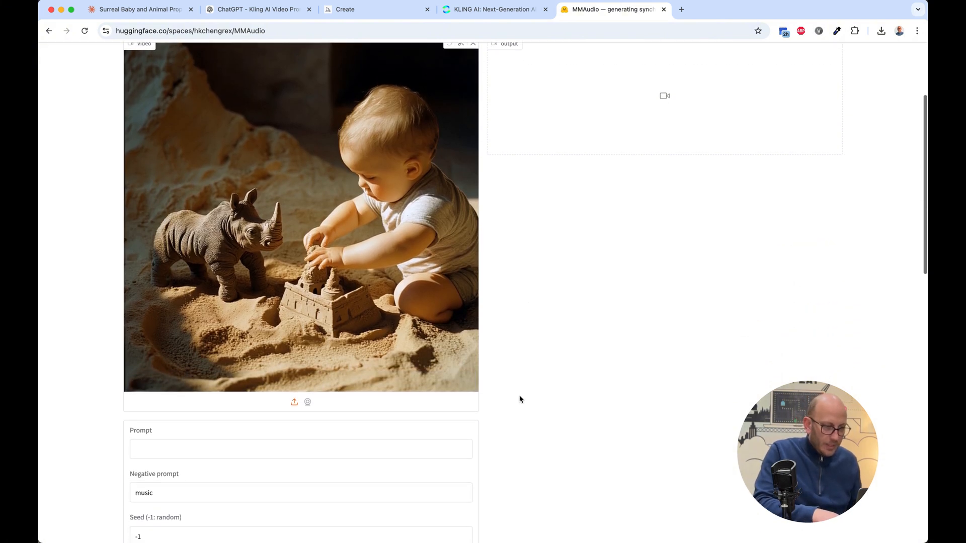
{"action": "left_click", "coordinate": [220, 450]}
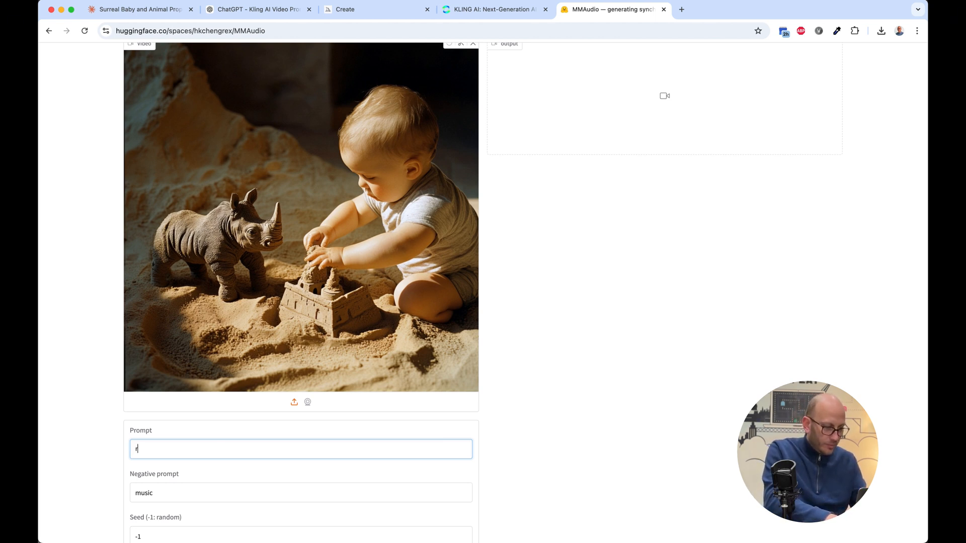
{"action": "type", "text": "rhino, sand, baby"}
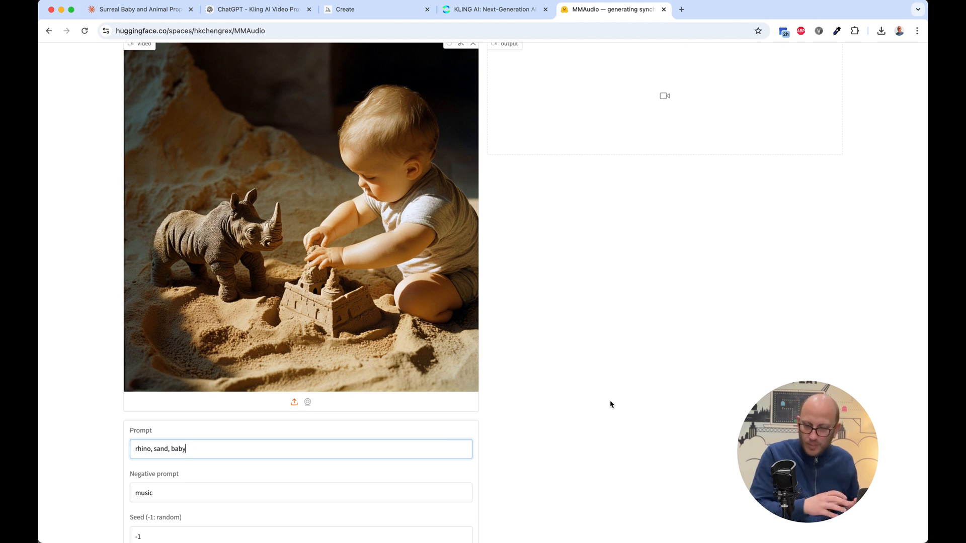
{"action": "scroll", "coordinate": [639, 388], "scroll_direction": "up", "scroll_amount": 3}
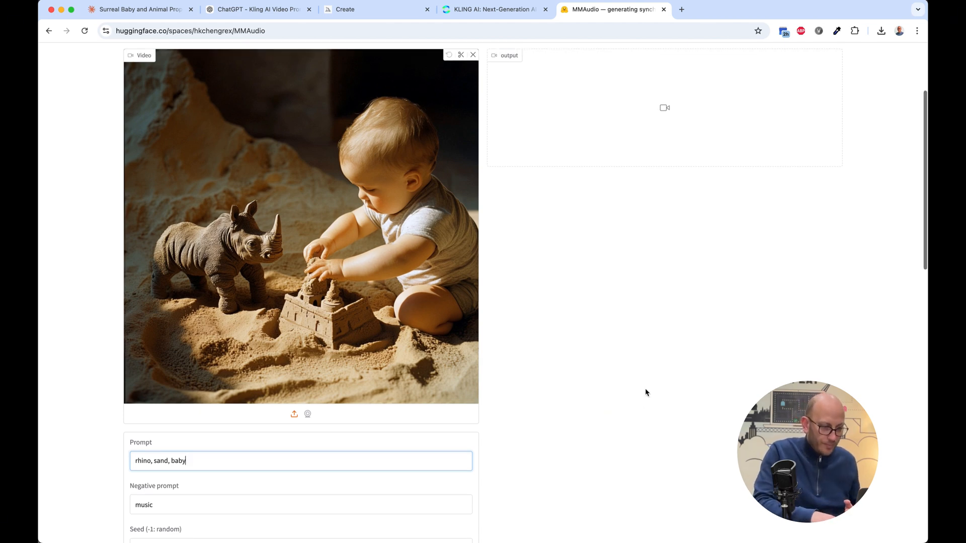
{"action": "scroll", "coordinate": [644, 392], "scroll_direction": "down", "scroll_amount": 3}
{"action": "scroll", "coordinate": [645, 391], "scroll_direction": "down", "scroll_amount": 3}
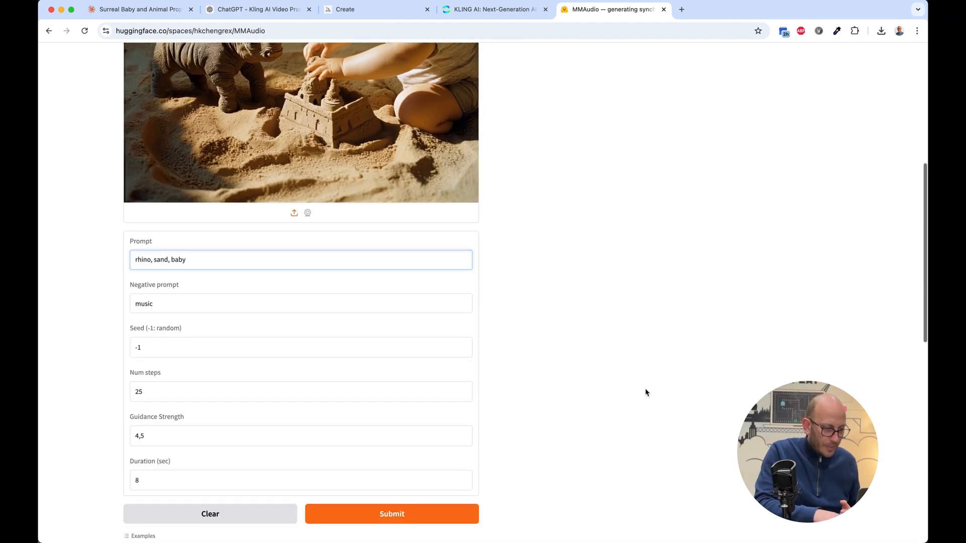
{"action": "left_click", "coordinate": [388, 515]}
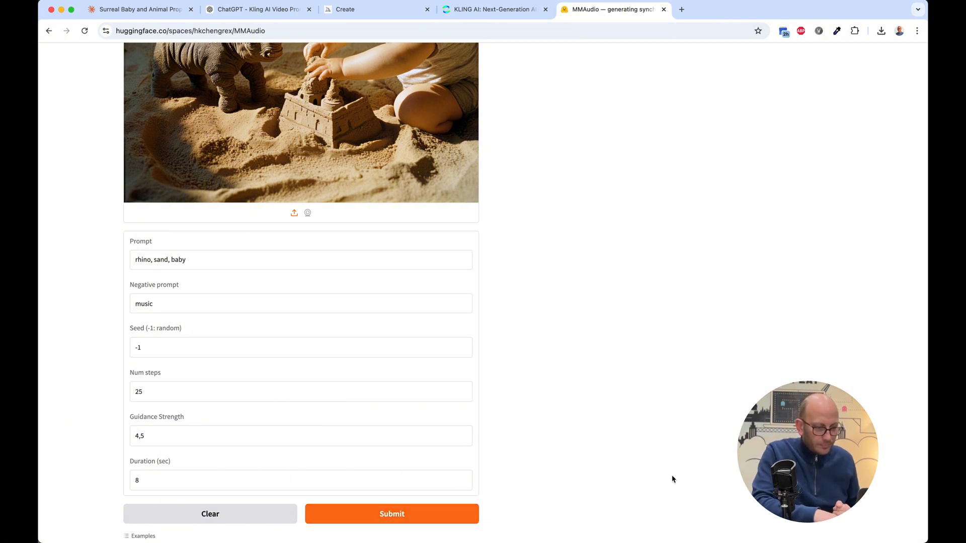
{"action": "scroll", "coordinate": [674, 478], "scroll_direction": "up", "scroll_amount": 10}
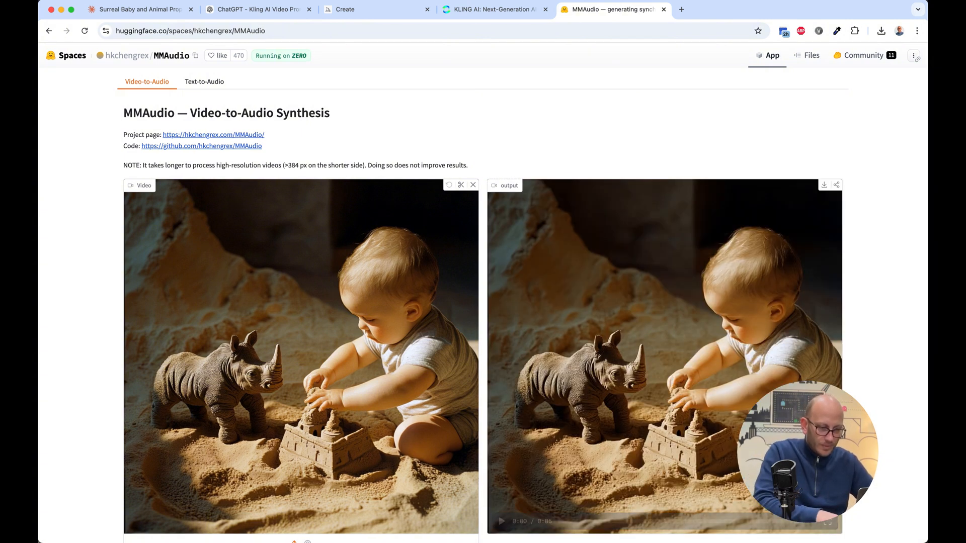
{"action": "left_click", "coordinate": [501, 522]}
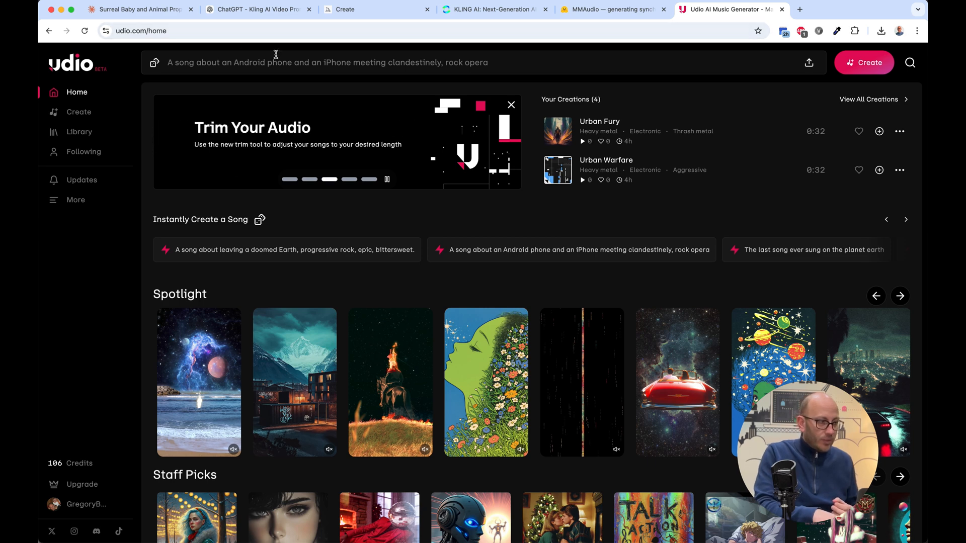
Step: Open the Udio prompt assistant GPT in ChatGPT and copy the mini rhinoceros video prompt from Kling AI
{"action": "left_click", "coordinate": [257, 9]}
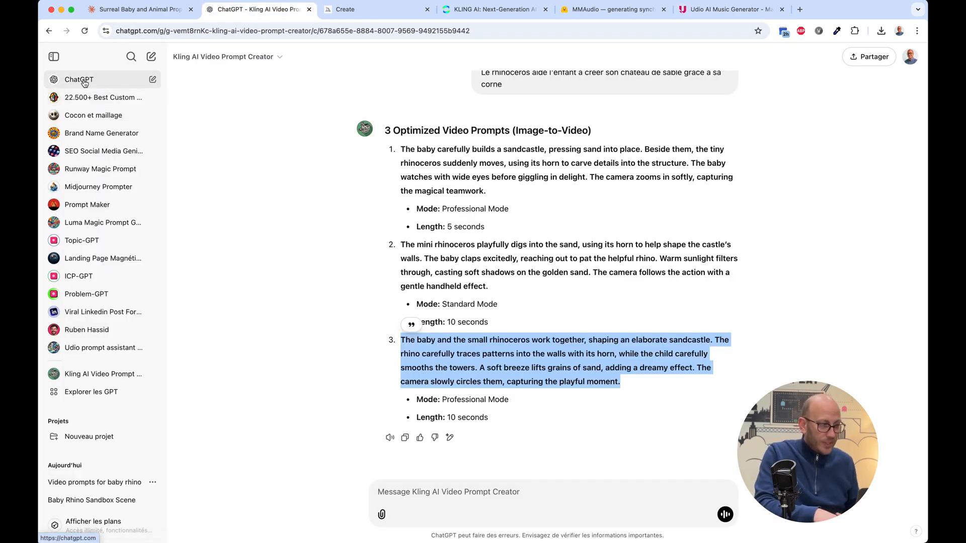
{"action": "left_click", "coordinate": [98, 347]}
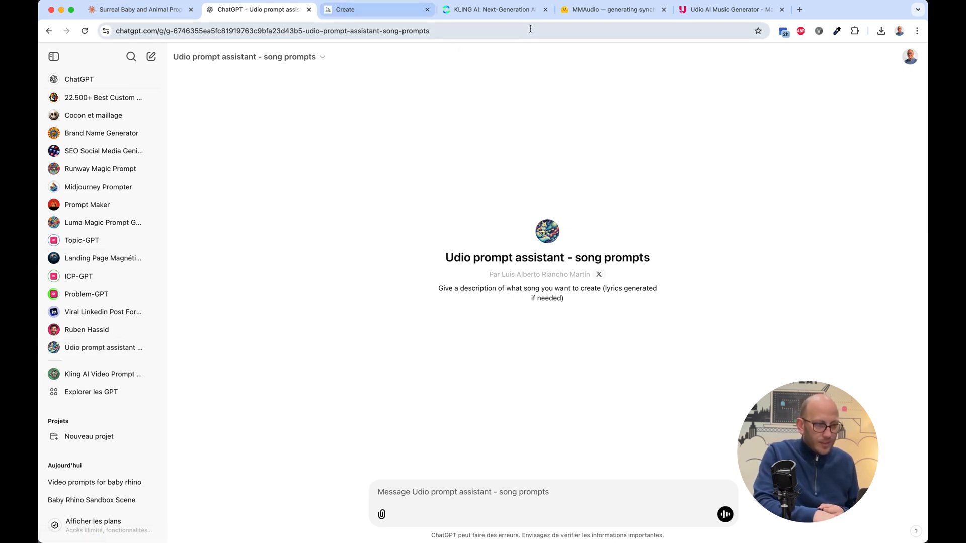
{"action": "left_click", "coordinate": [509, 9]}
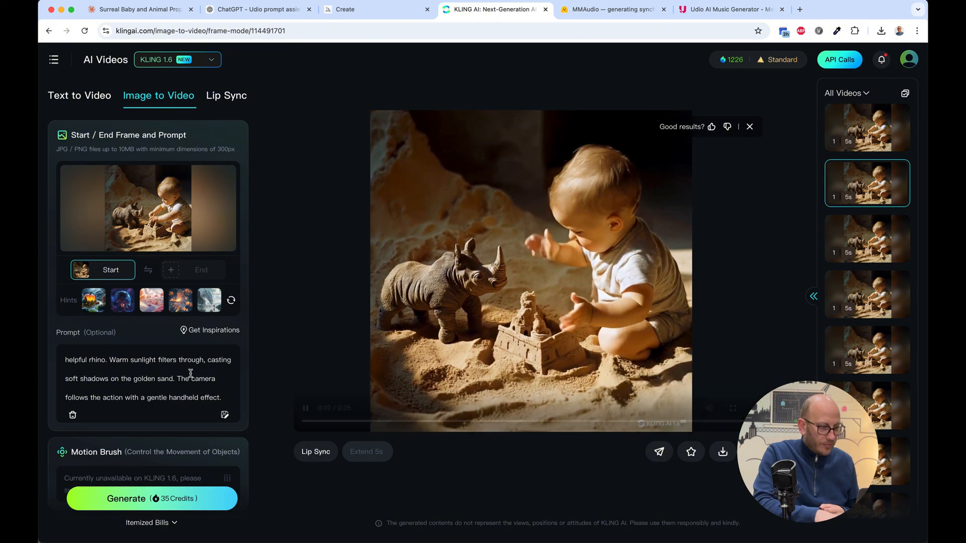
{"action": "triple_click", "coordinate": [191, 373]}
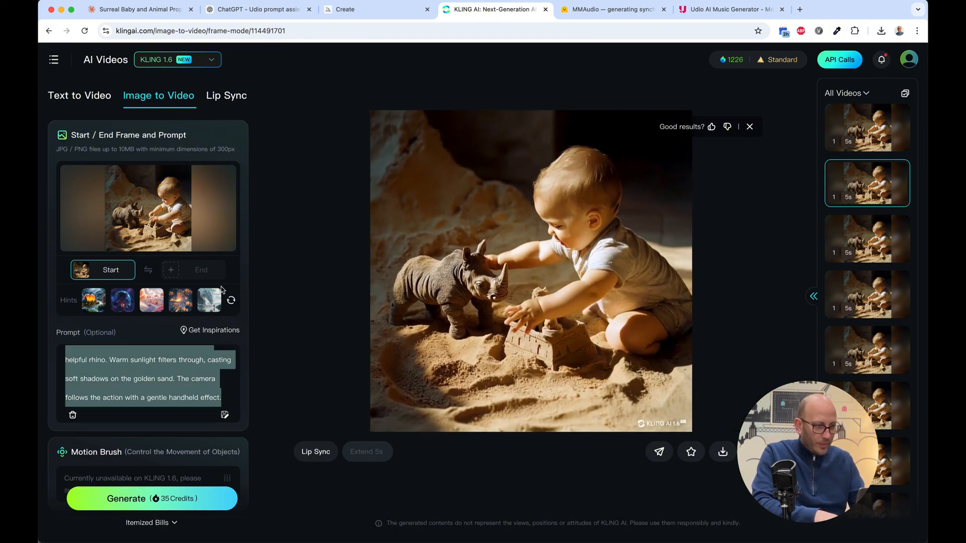
{"action": "left_click", "coordinate": [360, 14]}
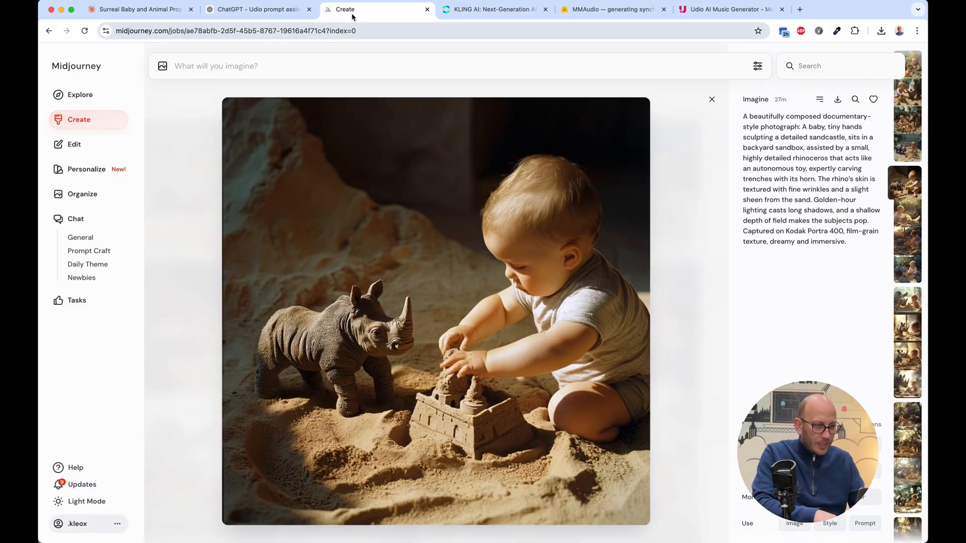
Step: Send the copied mini rhinoceros scene description to the Udio prompt assistant in ChatGPT and copy the generated music prompt
{"action": "left_click", "coordinate": [243, 5]}
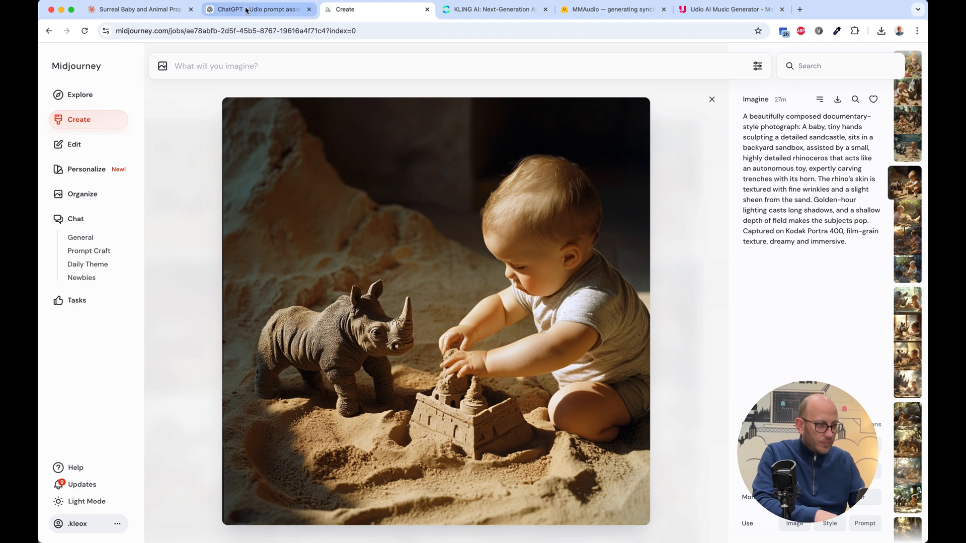
{"action": "left_click", "coordinate": [482, 503]}
{"action": "type", "text": "The mini rhinoceros playfully digs into the sand, using its horn to help shape the castle’s walls. The baby claps excitedly, reaching out to pat the helpful rhino. Warm sunlight filters through, casting soft shadows on the golden sand. The camera follows the action with a gentle handheld effect."}
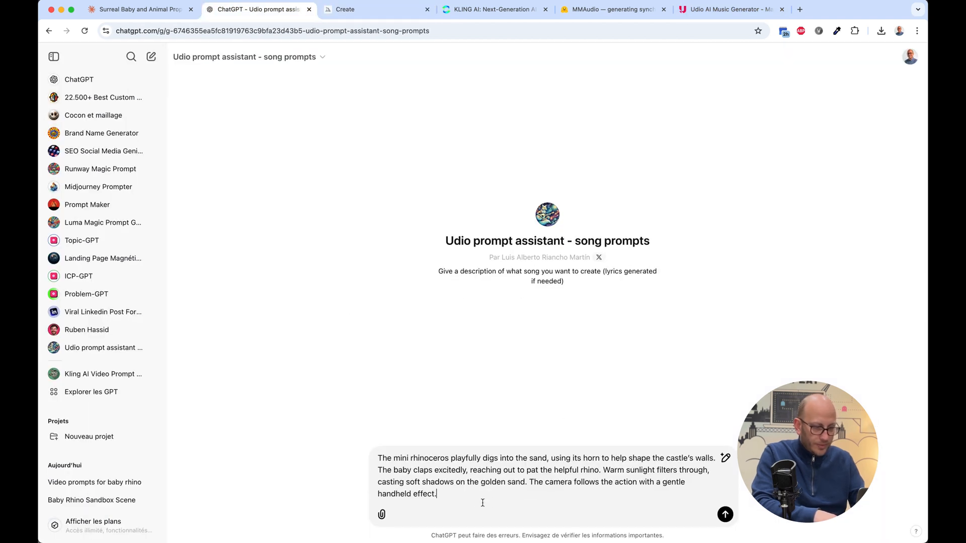
{"action": "key", "text": "Return"}
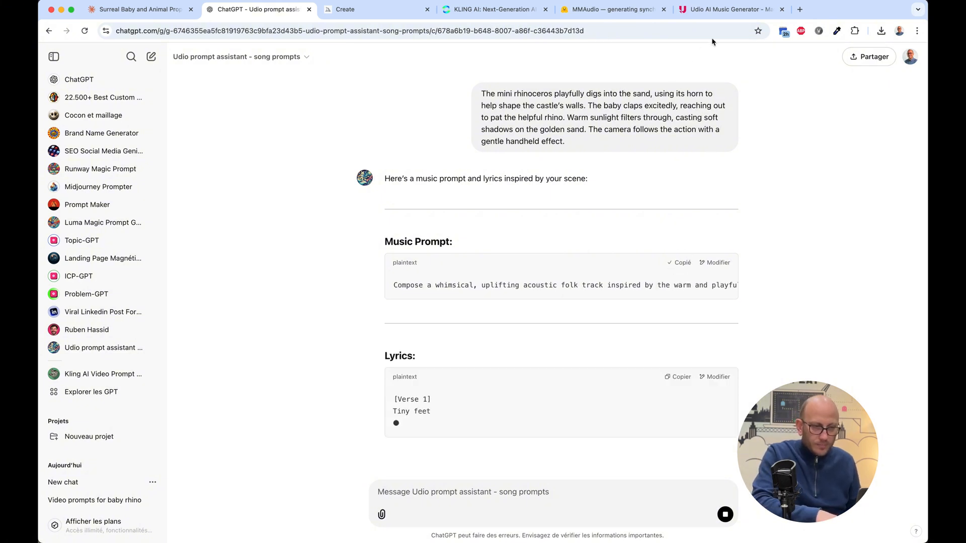
Step: Switch to Udio's song creation page, paste the whimsical, uplifting acoustic folk prompt as the song description and create the song
{"action": "left_click", "coordinate": [725, 10]}
{"action": "left_click", "coordinate": [70, 115]}
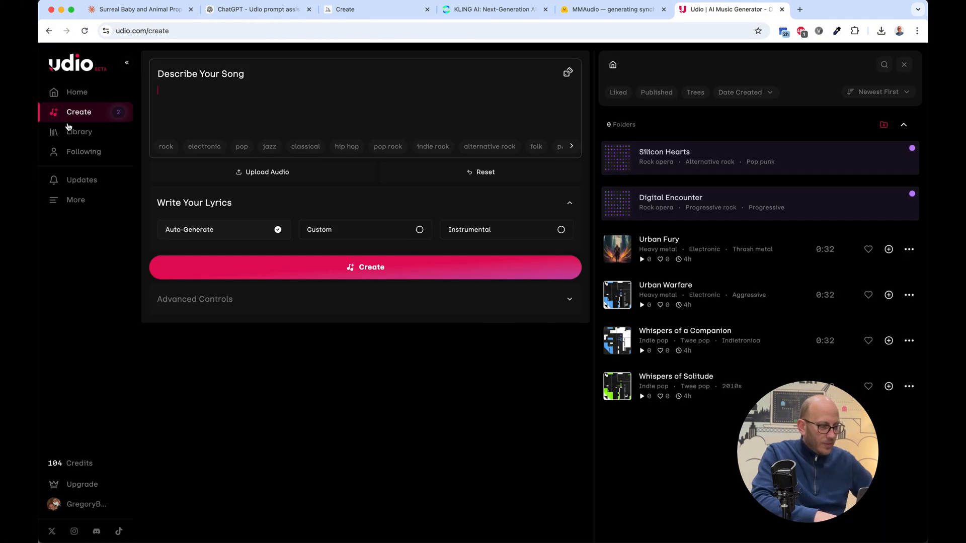
{"action": "left_click", "coordinate": [203, 86]}
{"action": "type", "text": "Compose a whimsical, uplifting acoustic folk track inspired by the warm and playful atmosphere of a child's imagination. Incorporate soft fingerpicked guitar, gentle piano melodies, and light percussion with a touch of xylophone to evoke a sense of wonder. The vocals should be tender and soothing, with harmonized backing vocals adding a dreamy quality. The song should capture the joy of a baby playing with a tiny, imaginary rhinoceros, building sandcastles under the golden sun. The melody should feel warm and nostalgic, with a soft, lullaby-like outro featuring ambient ocean waves and distant laughter."}
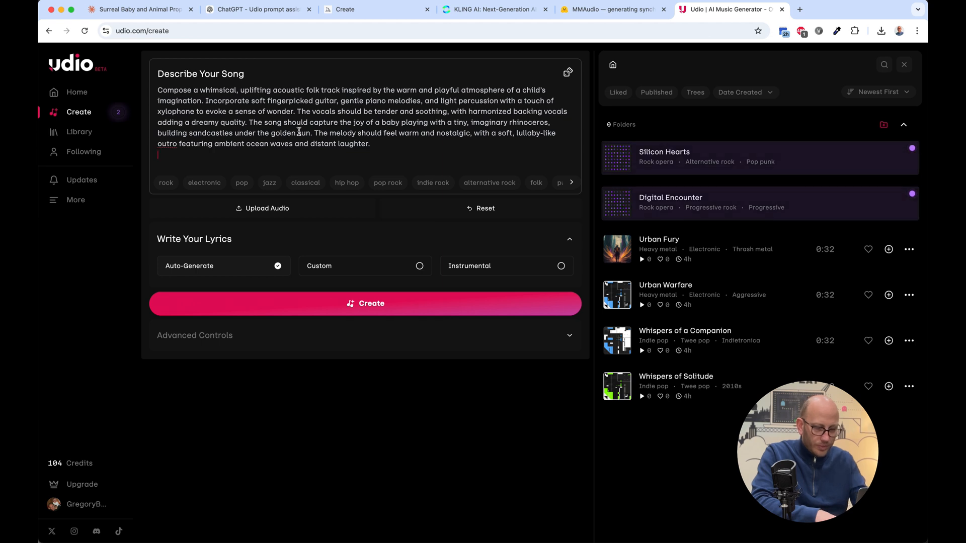
{"action": "left_click", "coordinate": [383, 298]}
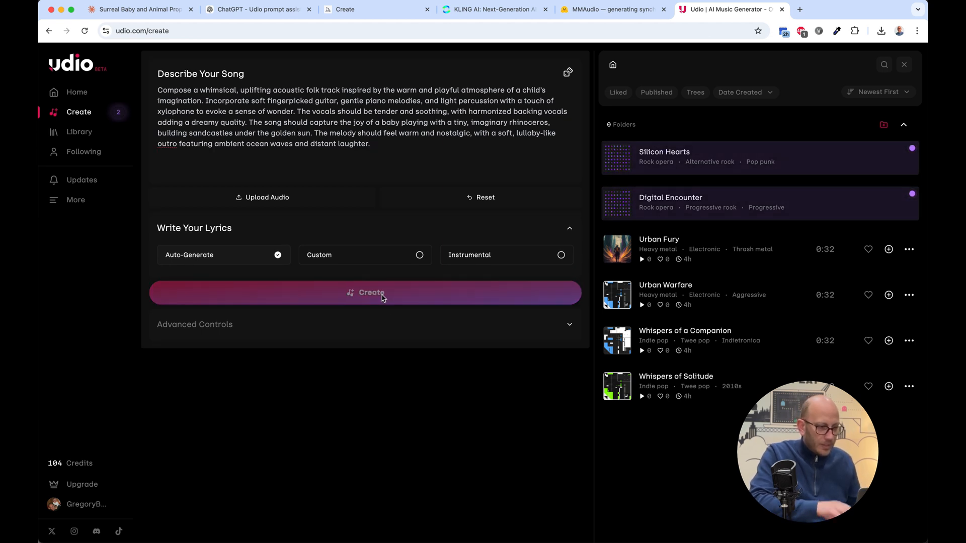